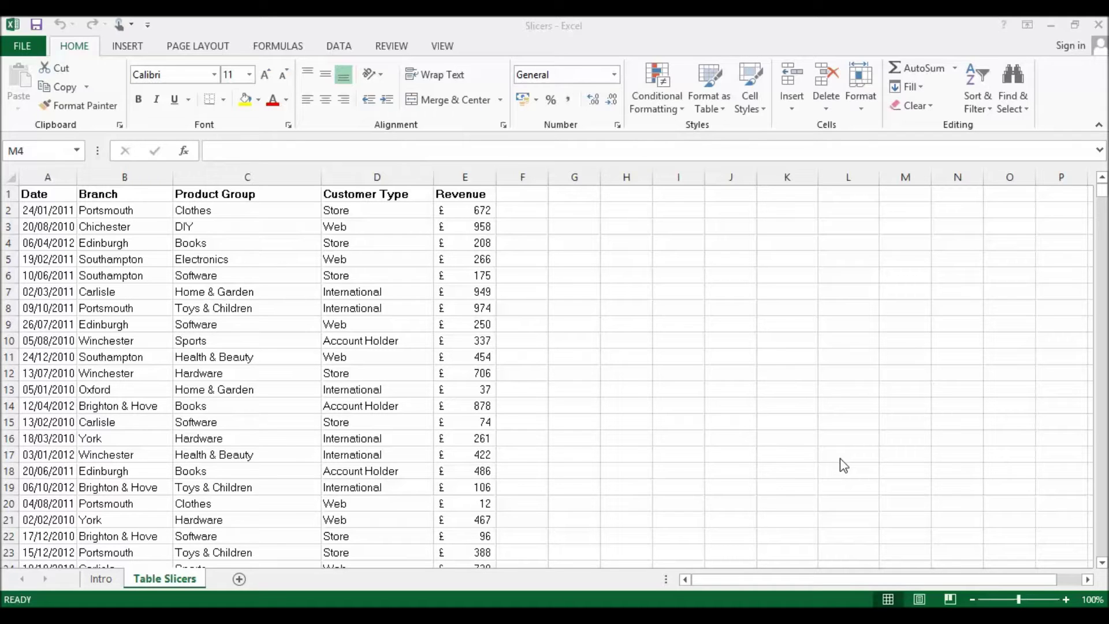
Step: Scroll through the sales data and select cell C3 inside it
left_click(274, 278)
scroll(270, 298, "down", 14)
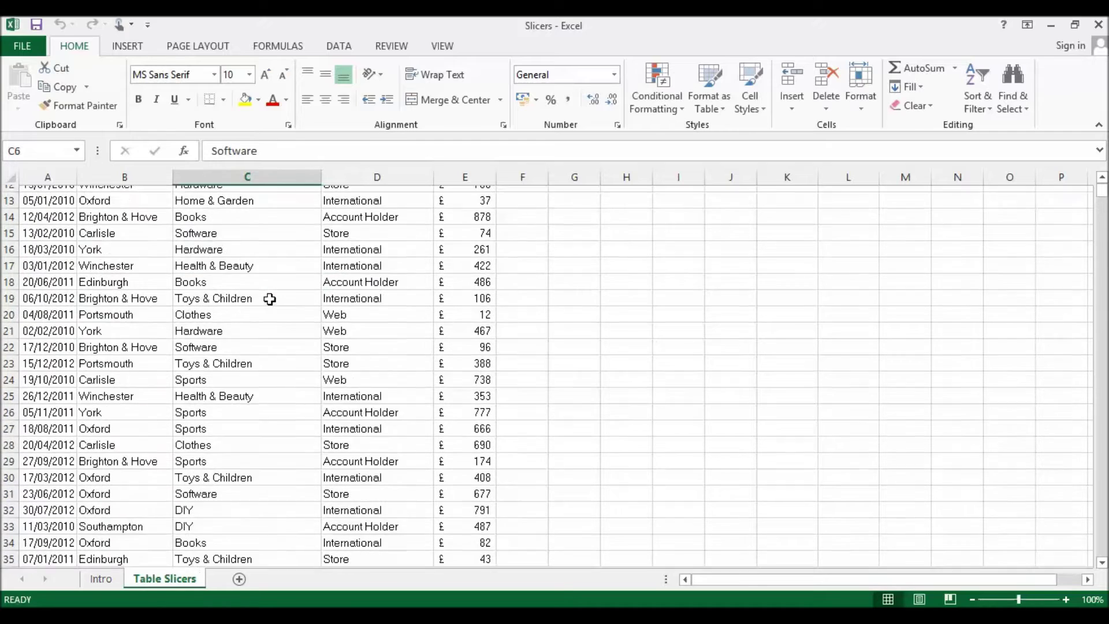
scroll(269, 299, "down", 11)
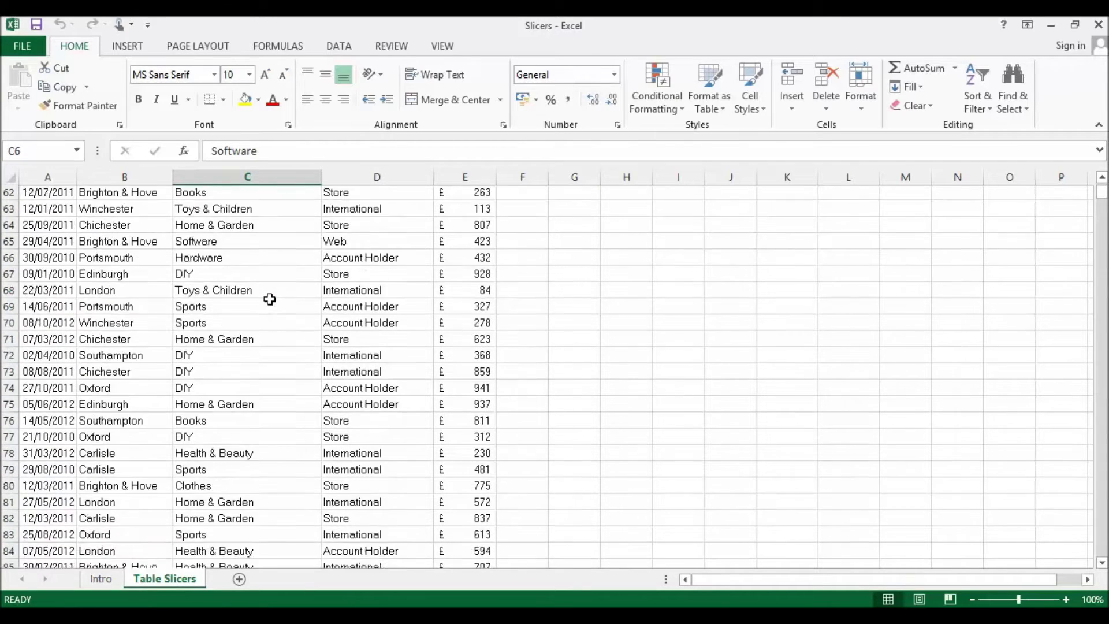
scroll(269, 299, "up", 19)
scroll(270, 298, "up", 6)
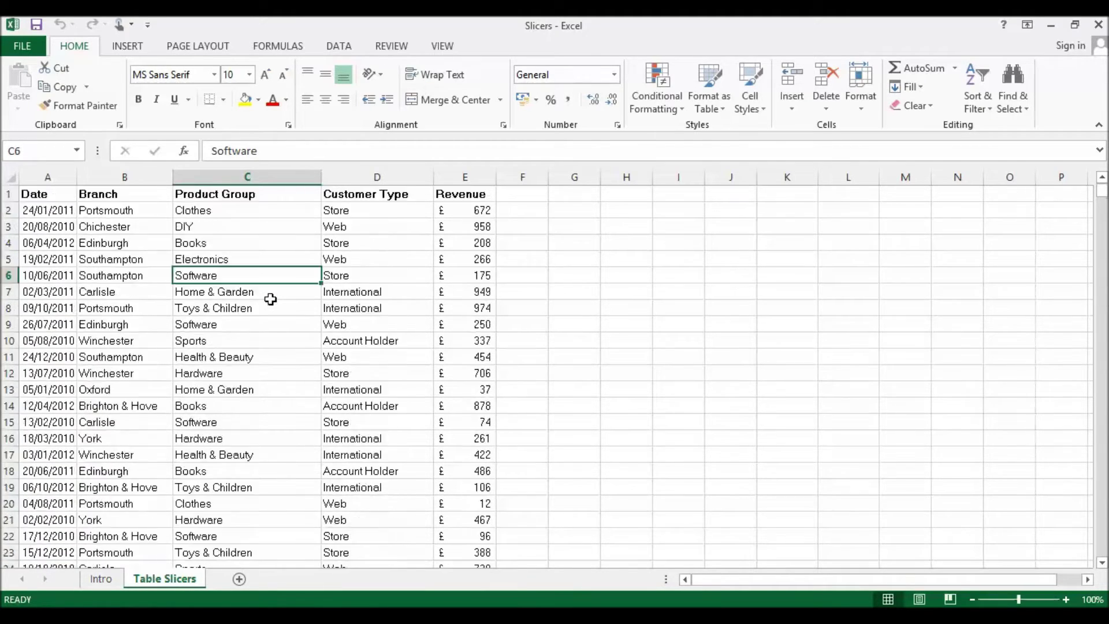
left_click(208, 226)
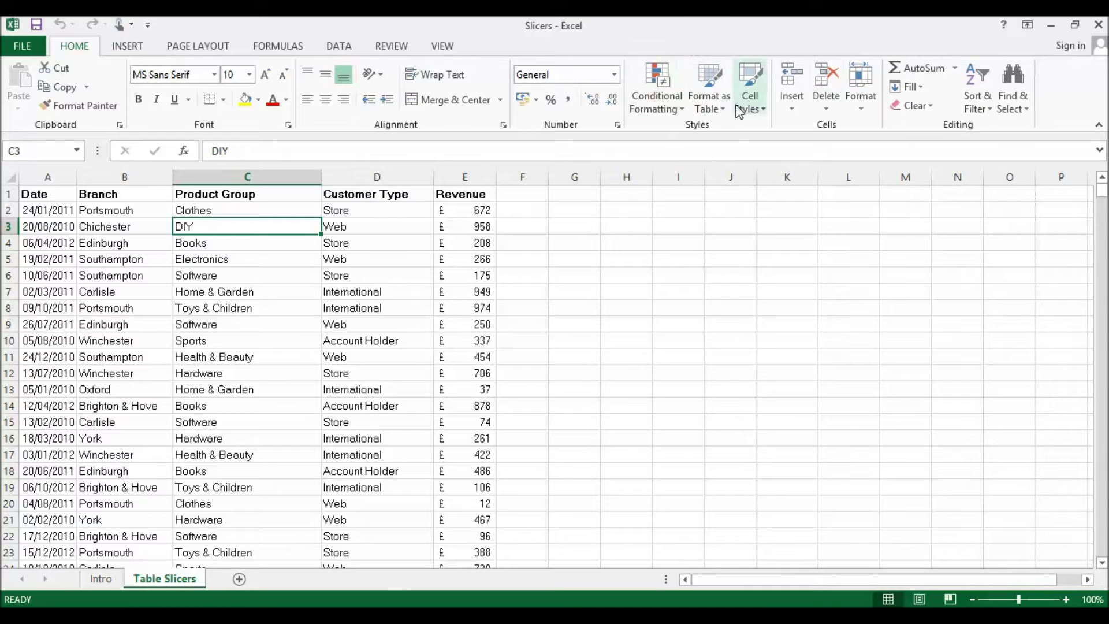
Step: Format $A$1:$E$100 as a table with headers using the first Light table style
left_click(716, 107)
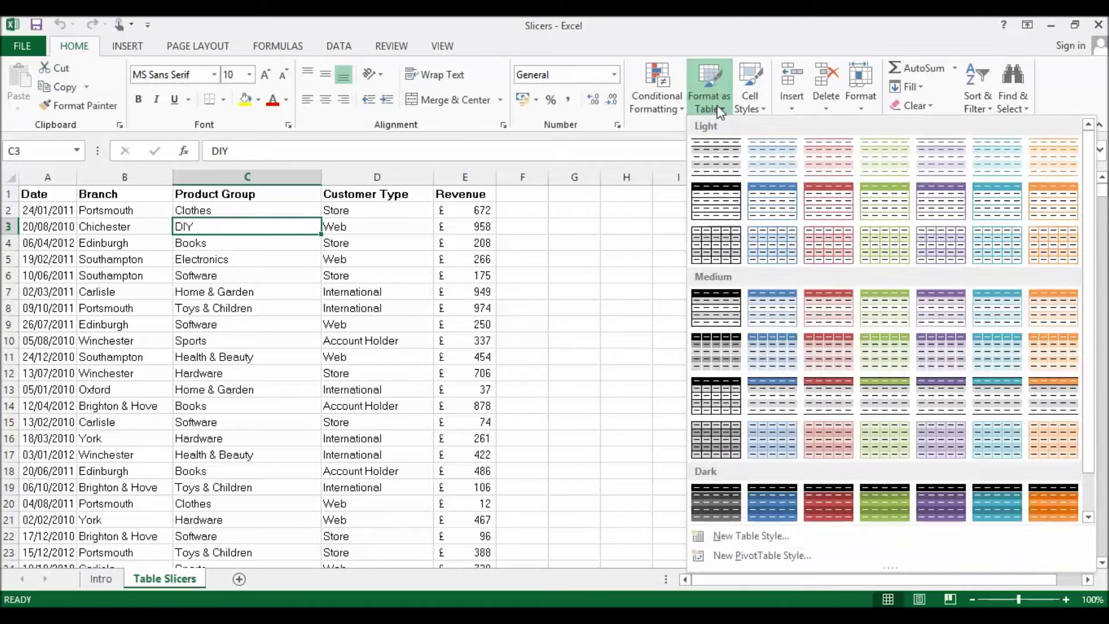
left_click(718, 162)
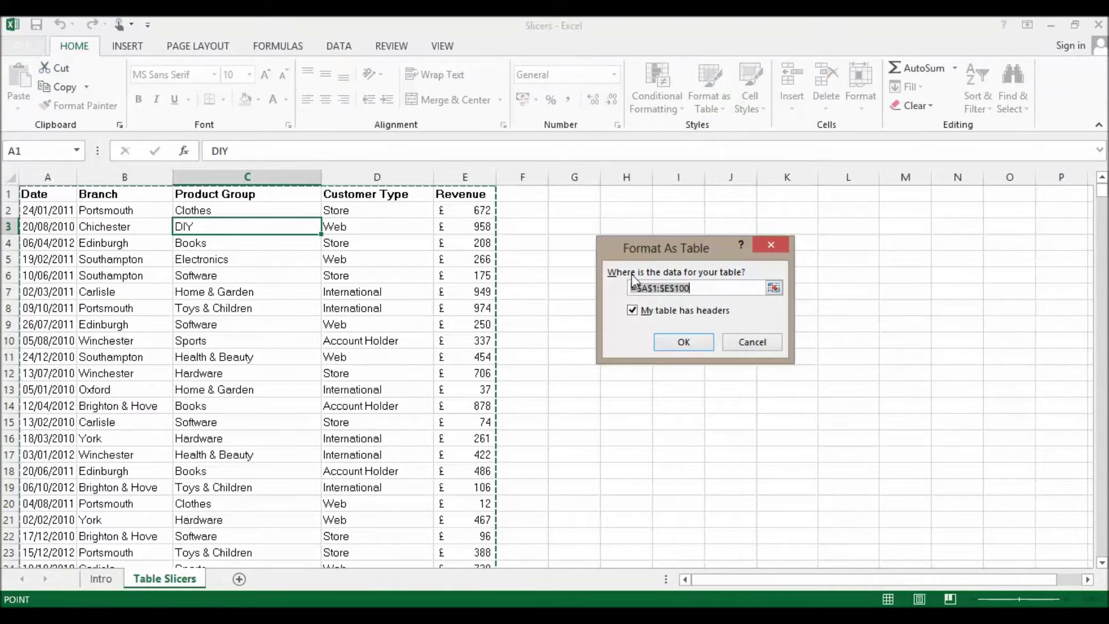
left_click_drag(671, 248, 624, 242)
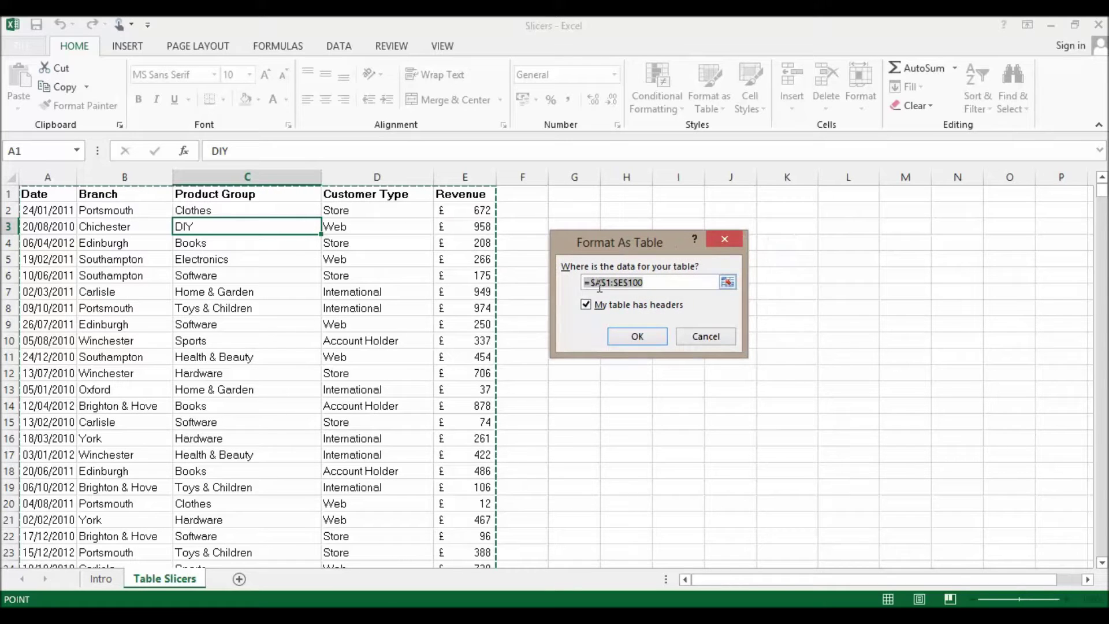
left_click(624, 284)
left_click(625, 340)
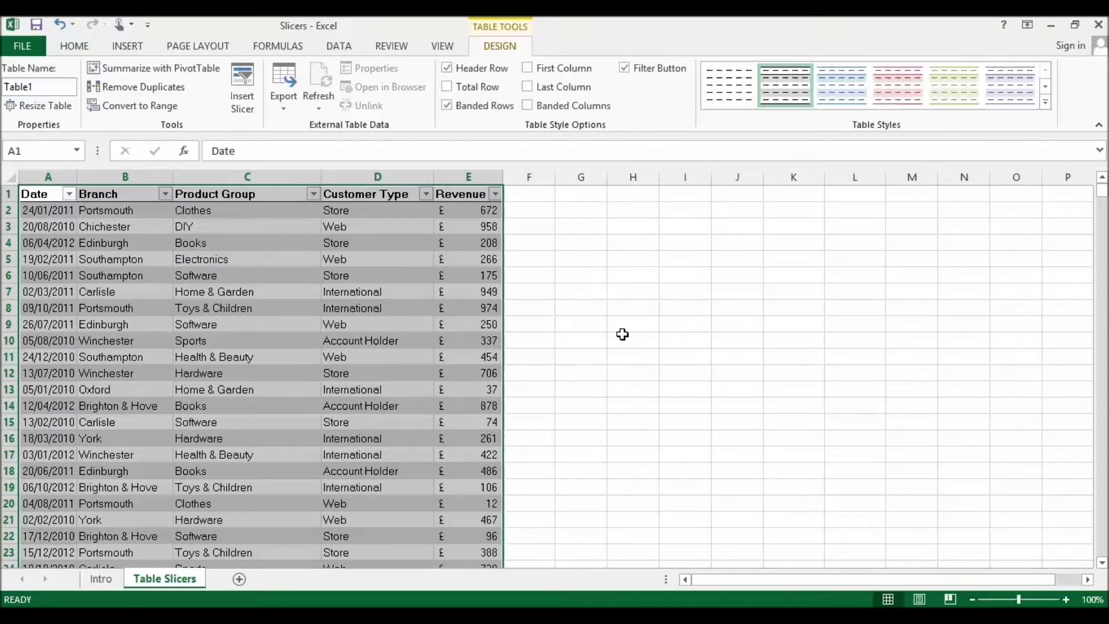
Step: Select cell C6 inside the new table
left_click(269, 311)
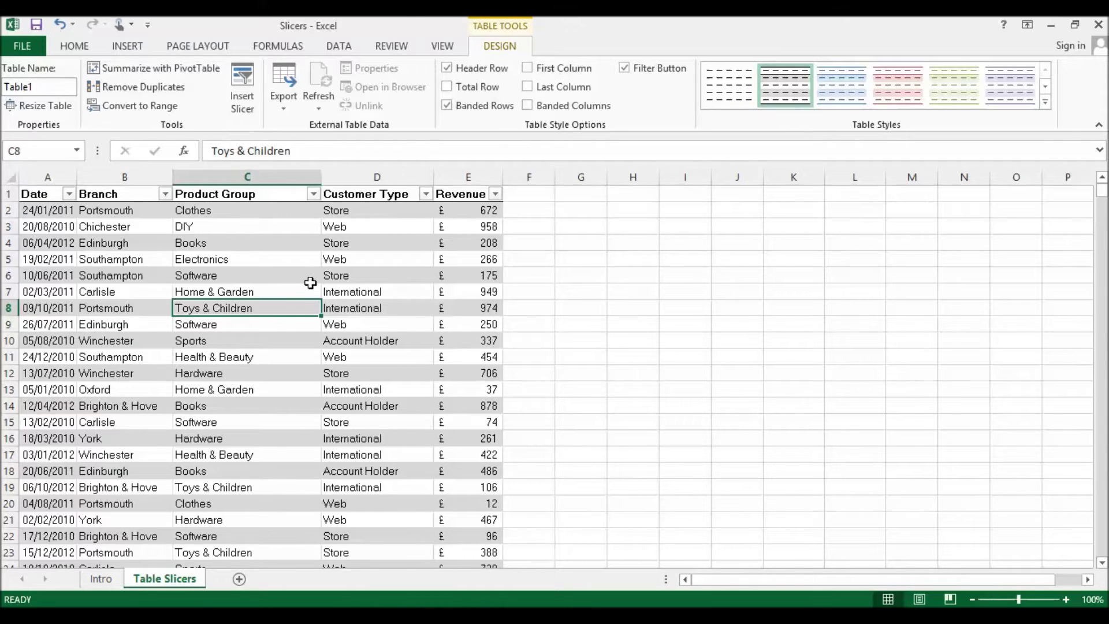
left_click(253, 276)
left_click(249, 307)
left_click(244, 370)
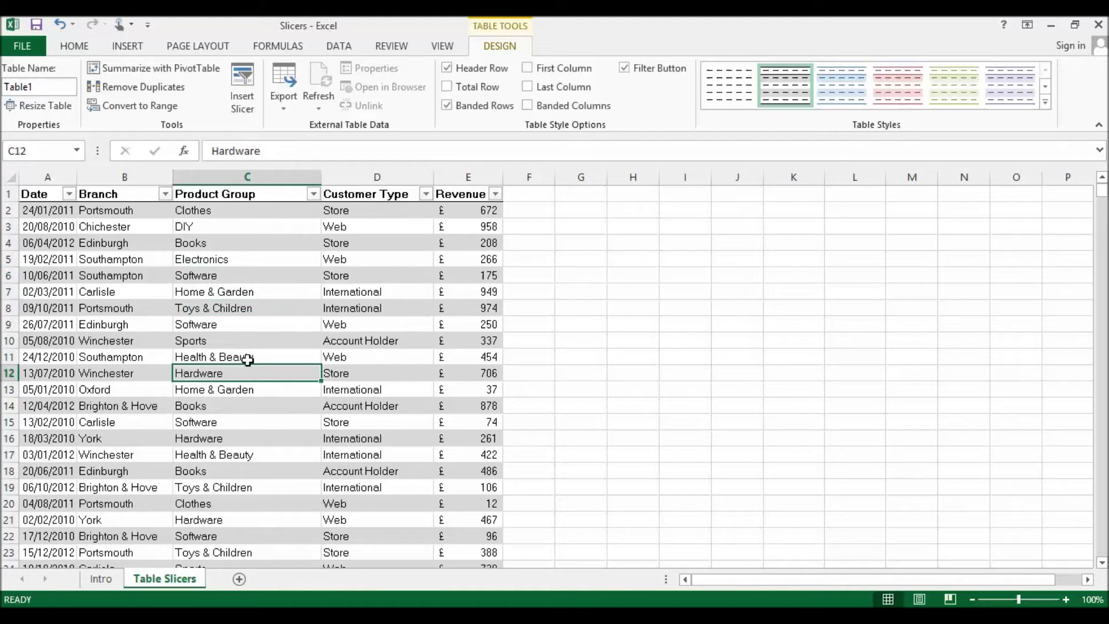
left_click(230, 275)
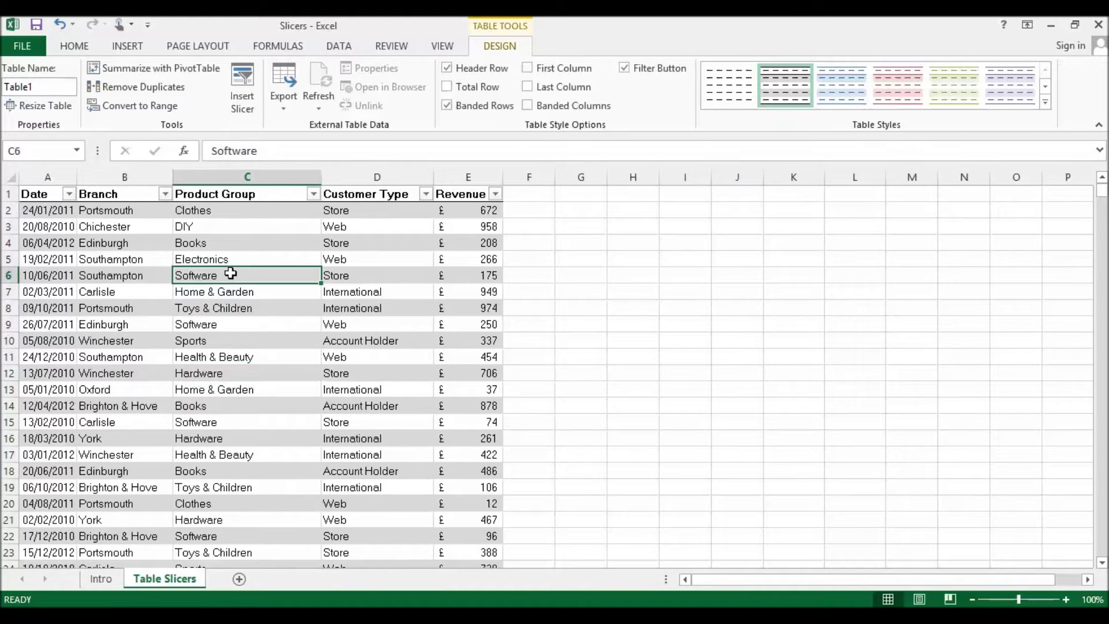
left_click(127, 48)
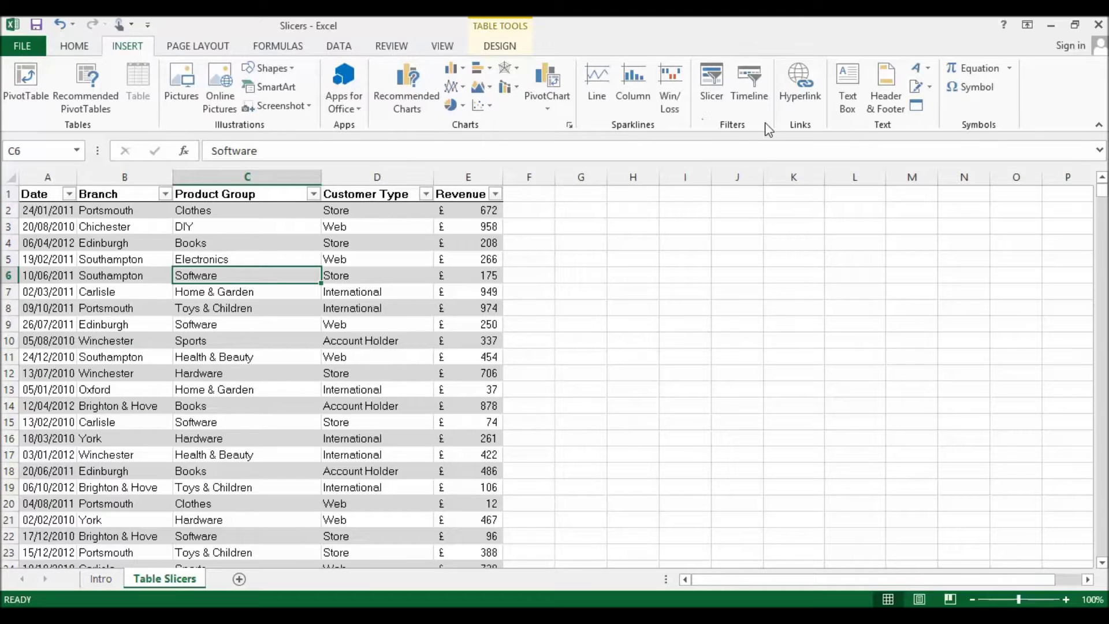
Step: Tick Branch, Product Group and Customer Type in Insert Slicers and create the three slicers
left_click(713, 88)
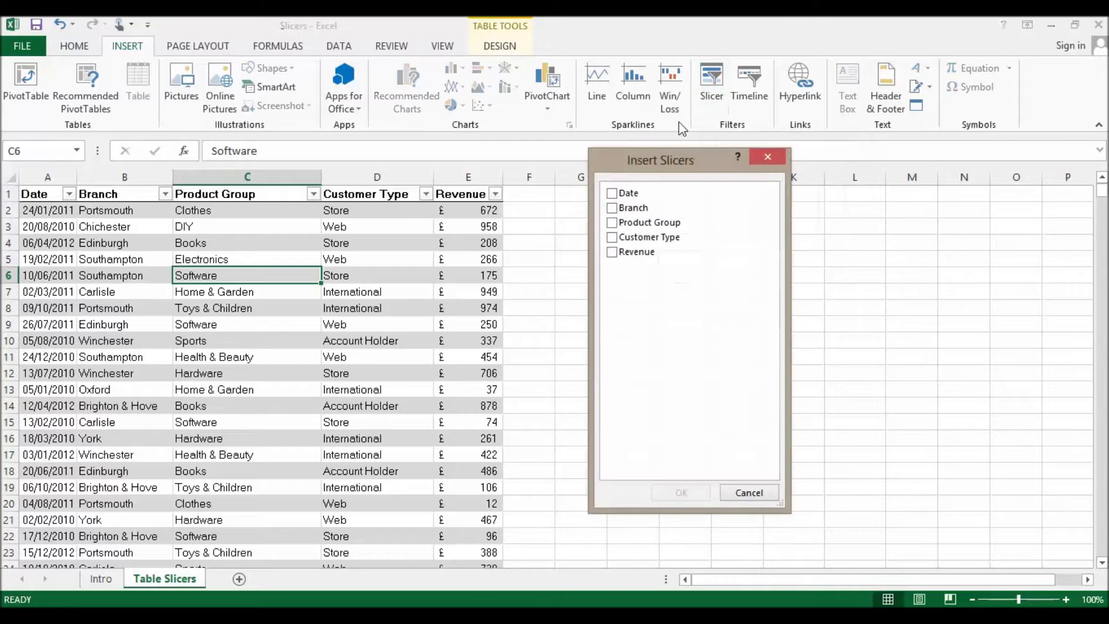
left_click(613, 209)
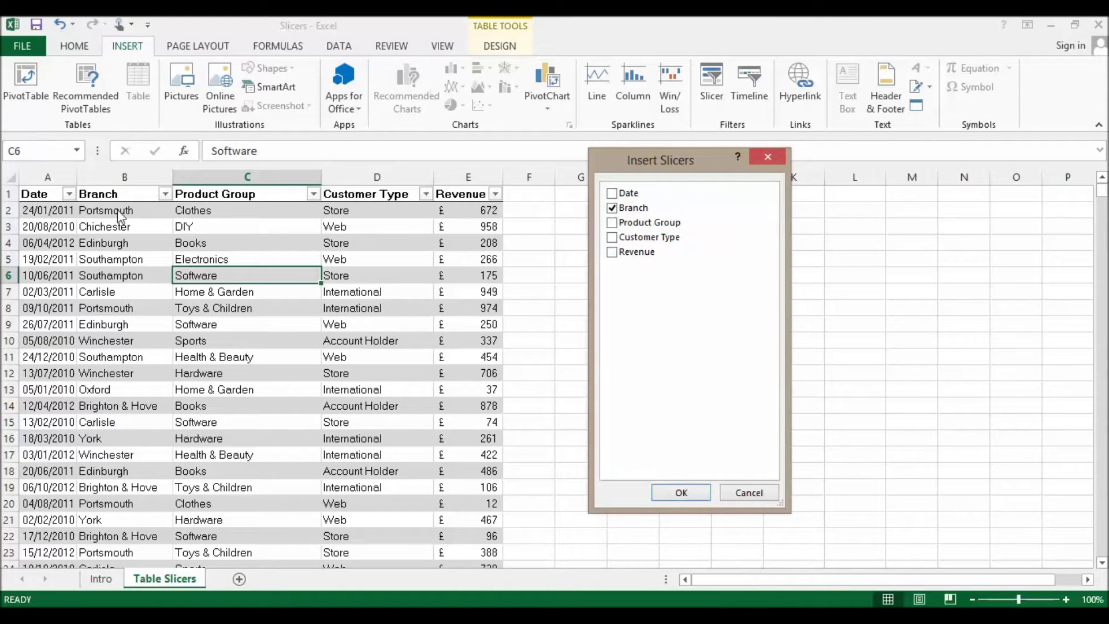
left_click(612, 223)
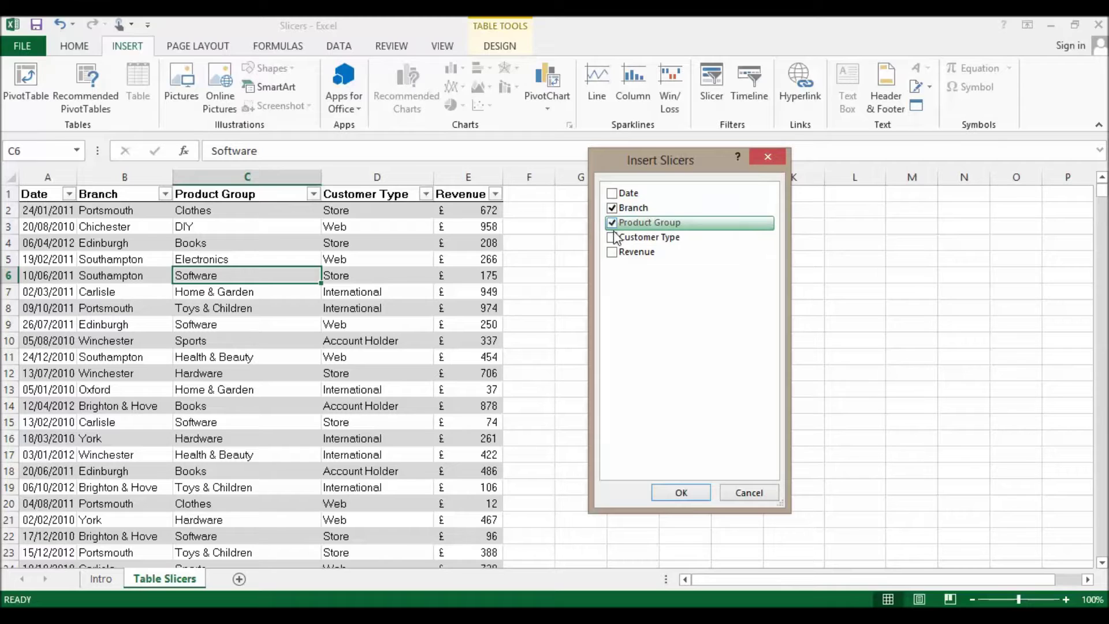
left_click(681, 493)
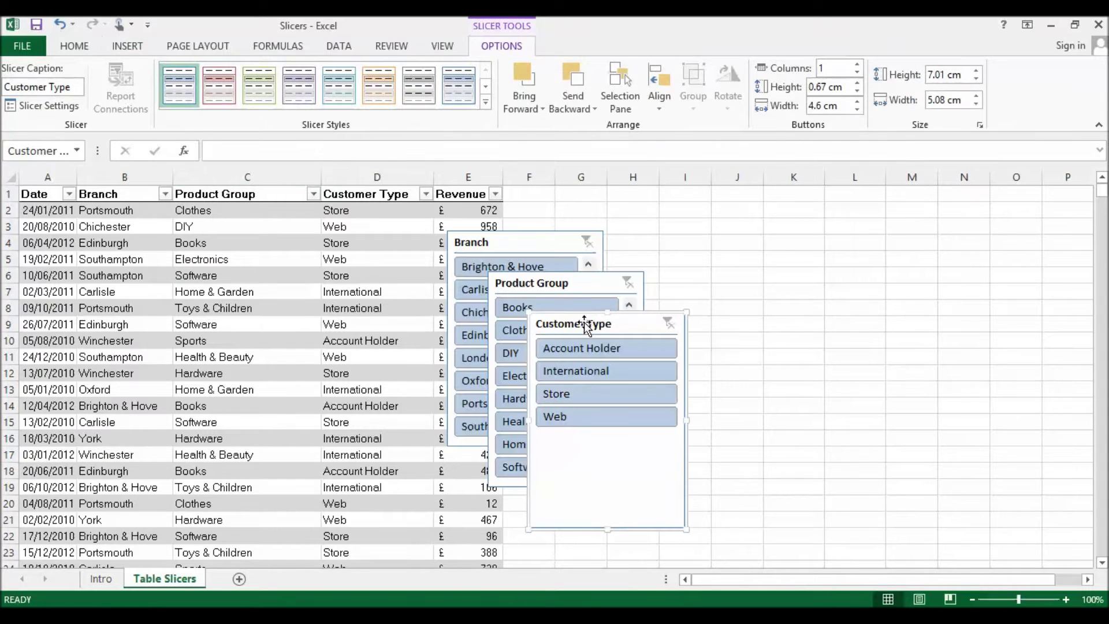
Step: Drag the slicers apart: Branch near row 1 at F–H, Customer Type and Product Group lower right
left_click_drag(584, 321, 785, 242)
left_click_drag(575, 279, 1004, 239)
left_click_drag(506, 241, 602, 241)
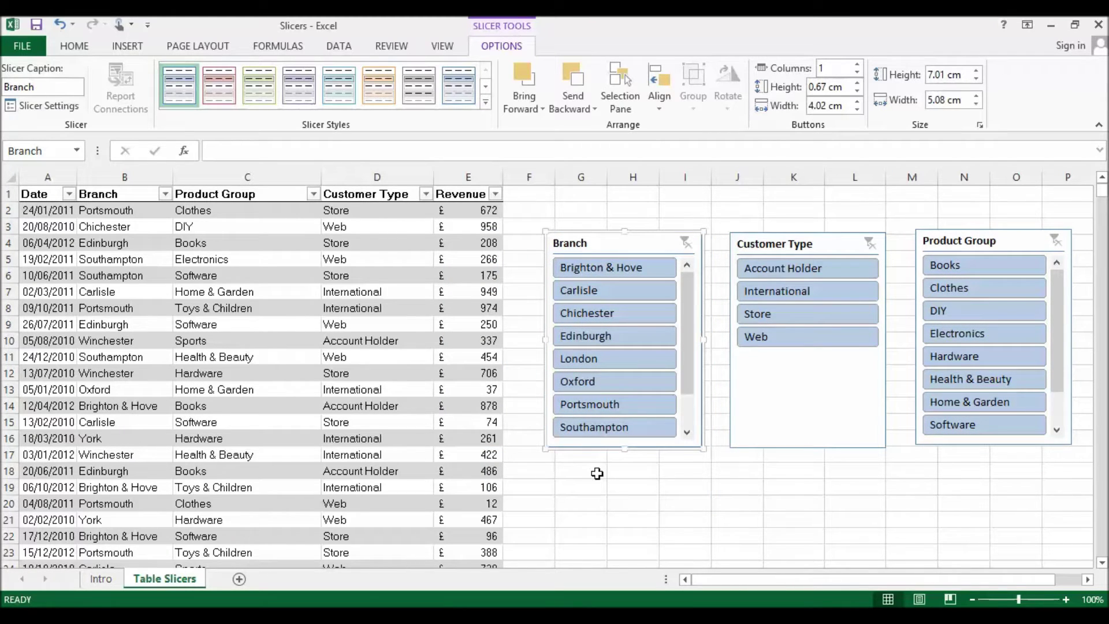
left_click_drag(602, 237, 561, 202)
left_click_drag(748, 242, 769, 203)
left_click_drag(936, 241, 950, 226)
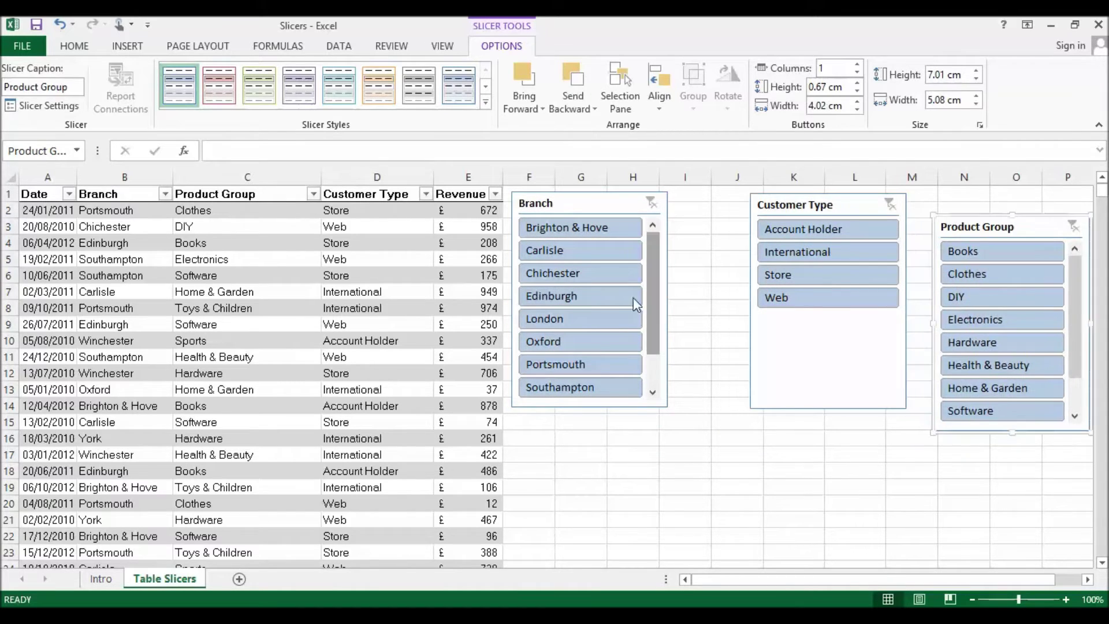
left_click(564, 199)
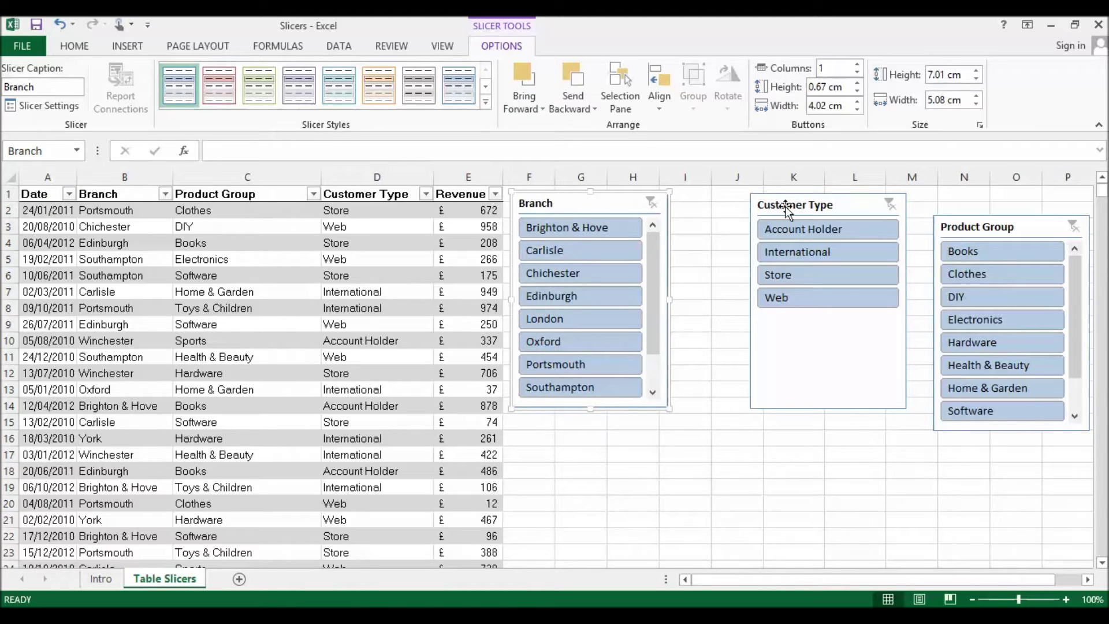
left_click_drag(784, 206, 755, 441)
left_click_drag(1017, 225, 1011, 441)
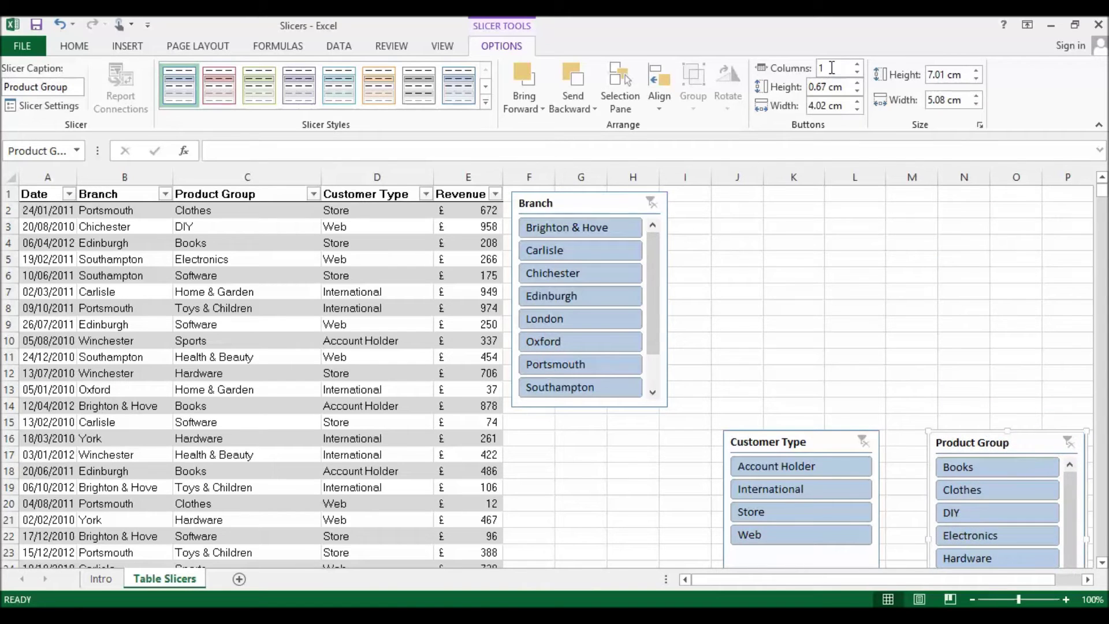
Step: Give the Product Group slicer 3 columns, place it at columns F–H and size it to its buttons
type("3")
key("Return")
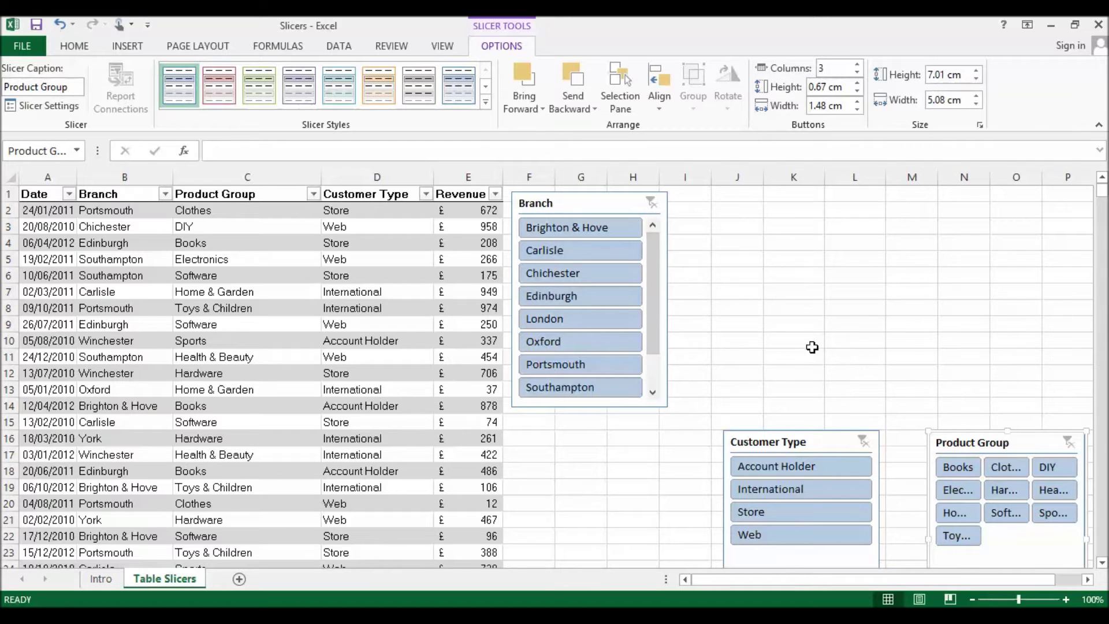
left_click_drag(993, 439, 808, 206)
left_click_drag(577, 206, 991, 375)
left_click_drag(801, 211, 570, 201)
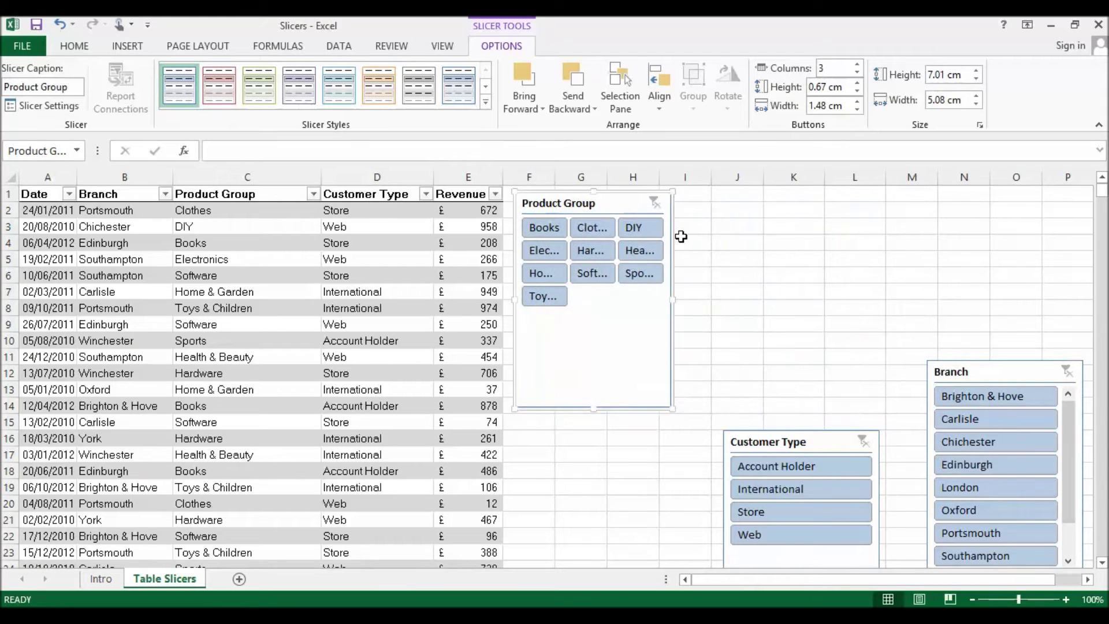
left_click_drag(672, 300, 777, 300)
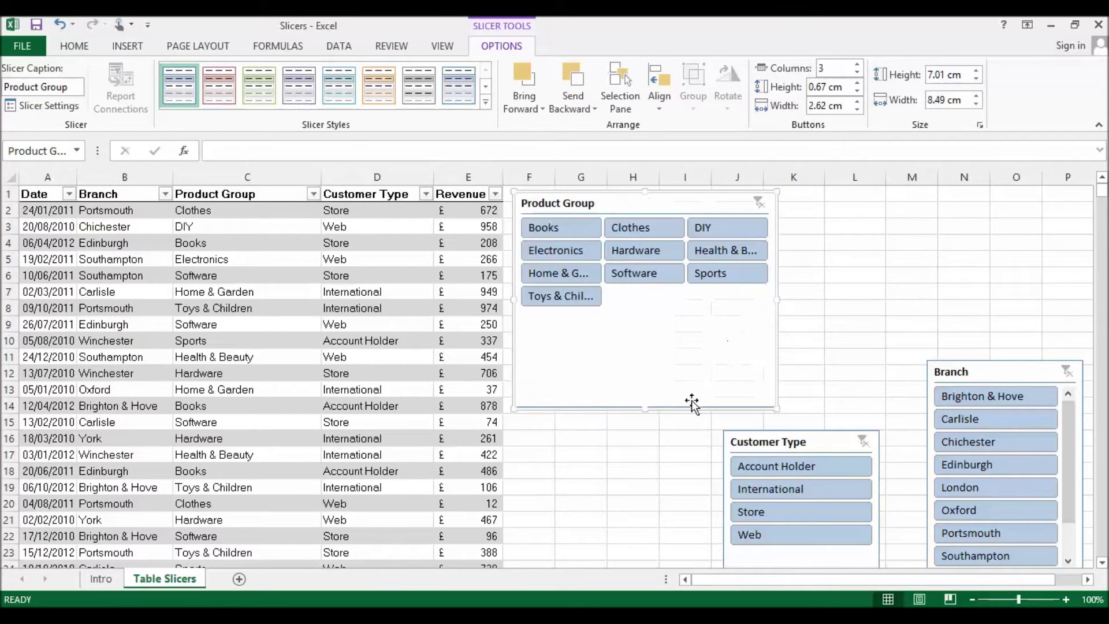
left_click_drag(647, 410, 653, 322)
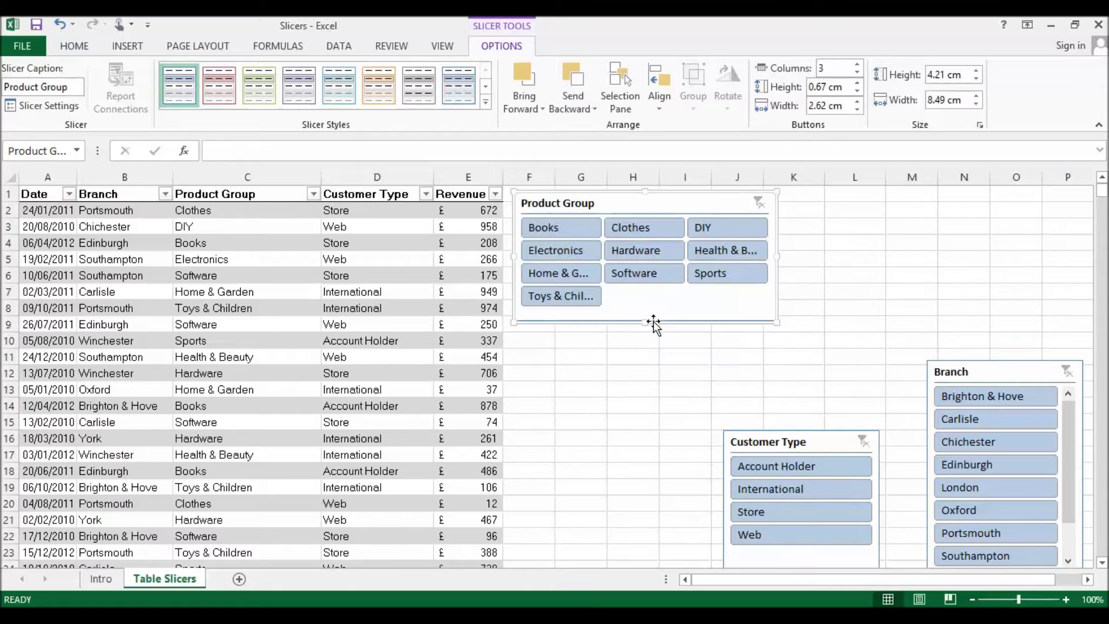
Step: Set Customer Type to 3 columns, widen and shorten it, and place it under Product Group
left_click_drag(765, 441, 615, 361)
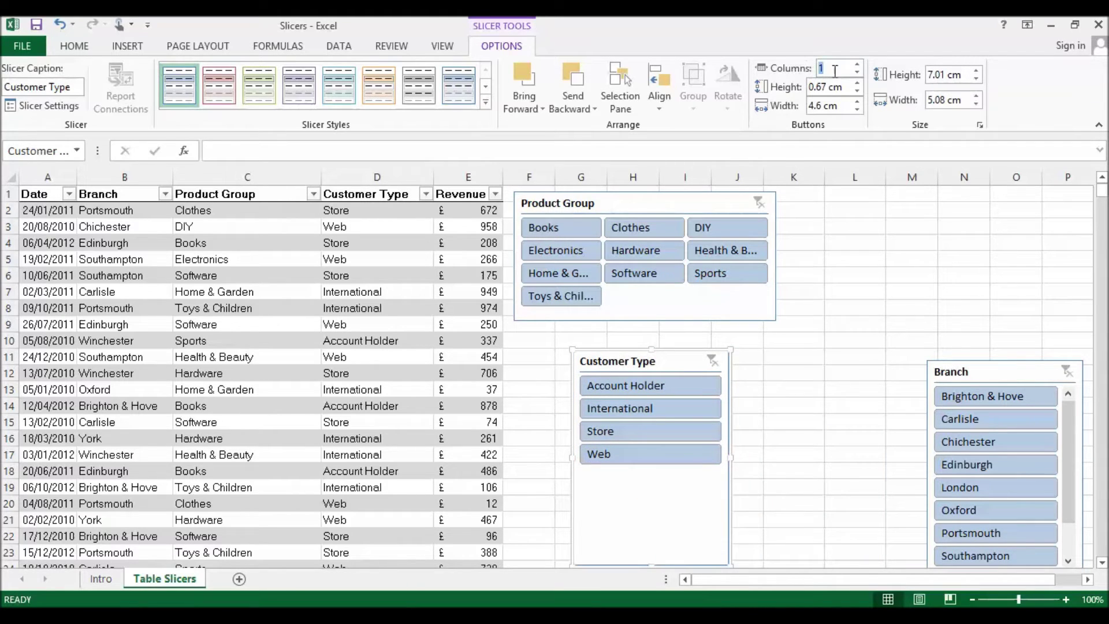
key("Return")
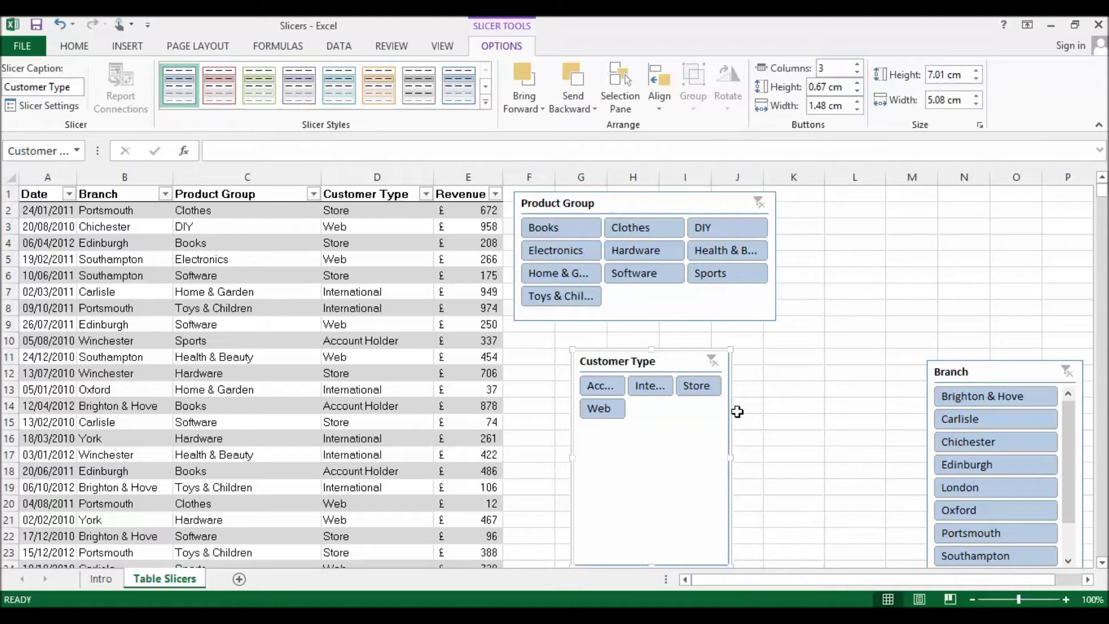
left_click_drag(729, 457, 783, 453)
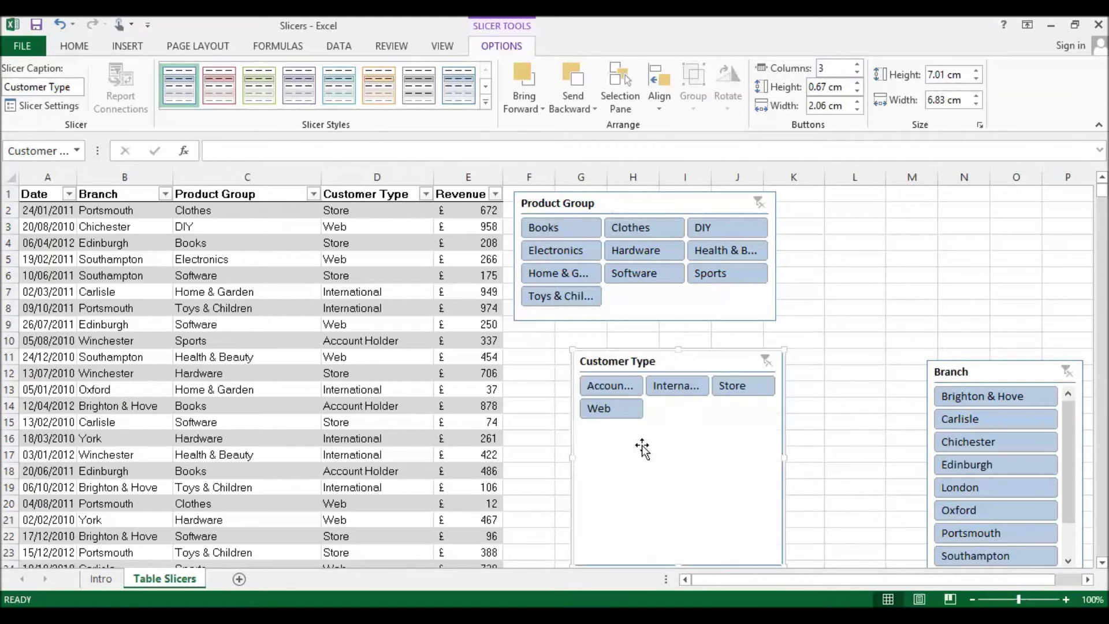
left_click_drag(572, 459, 513, 457)
left_click_drag(656, 556, 638, 420)
left_click_drag(636, 341, 636, 324)
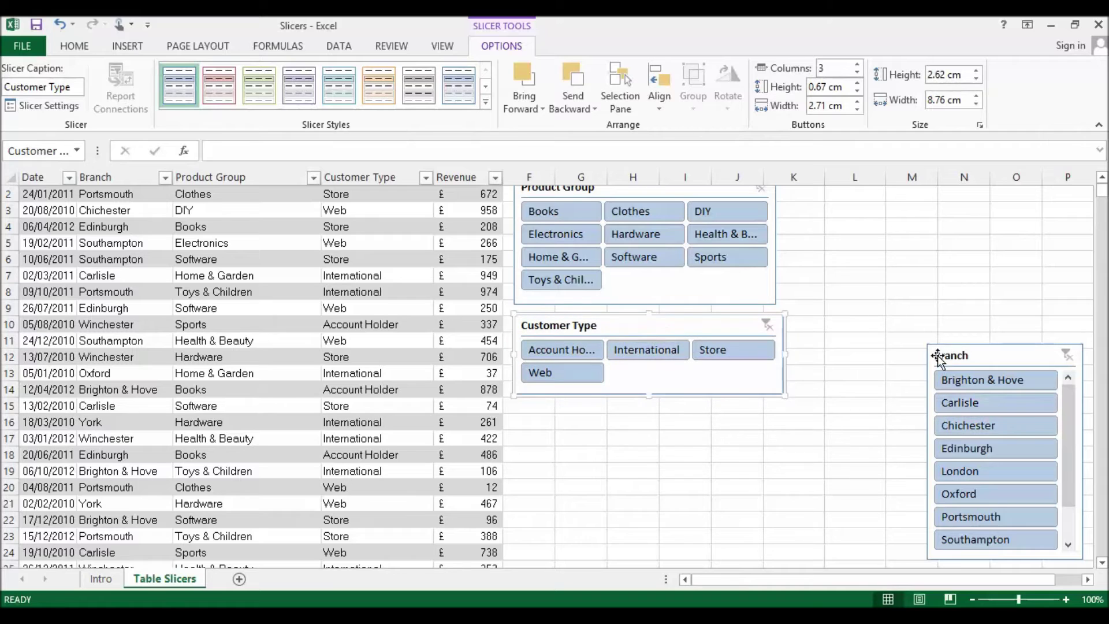
Step: Give the Branch slicer 3 columns, move it under Customer Type and widen it to 8.86 cm
left_click_drag(952, 355, 869, 255)
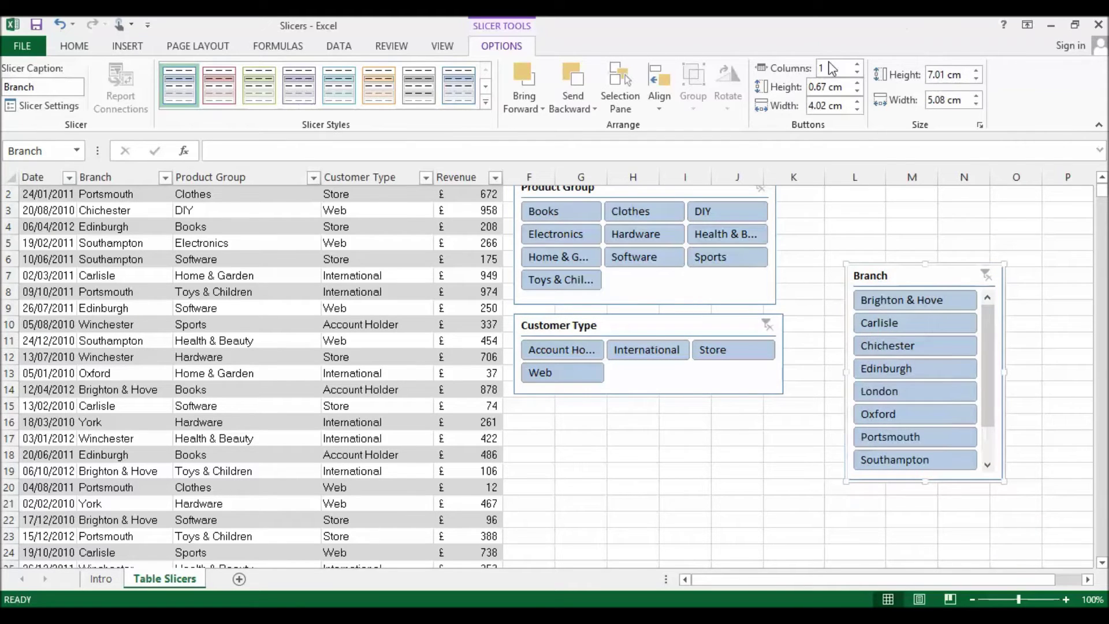
type("3")
key("Return")
left_click_drag(890, 274, 552, 411)
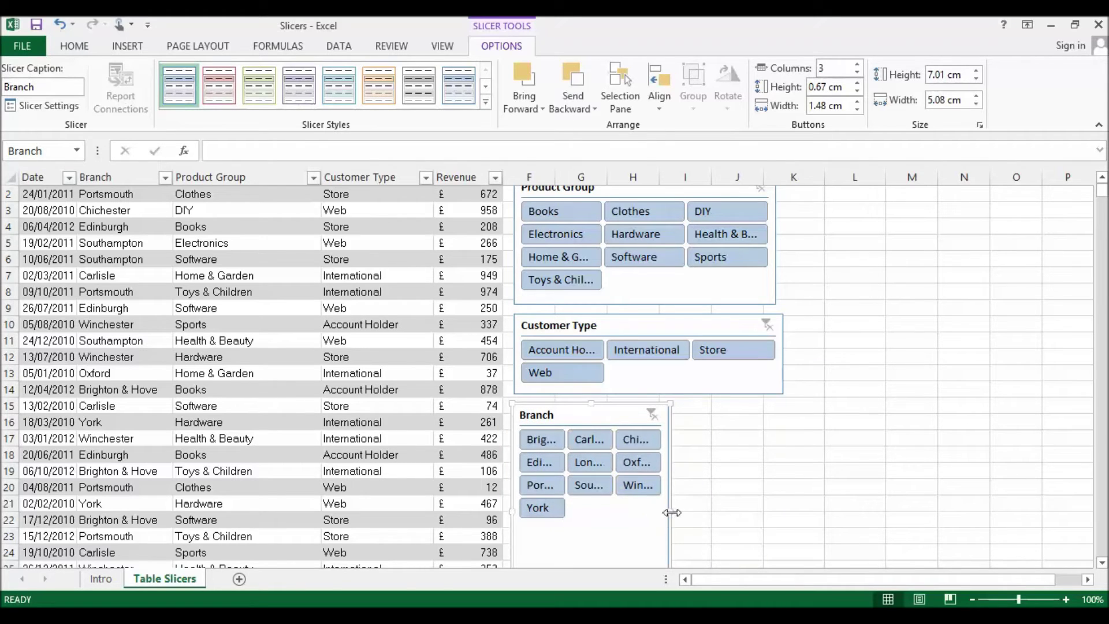
left_click_drag(671, 513, 786, 510)
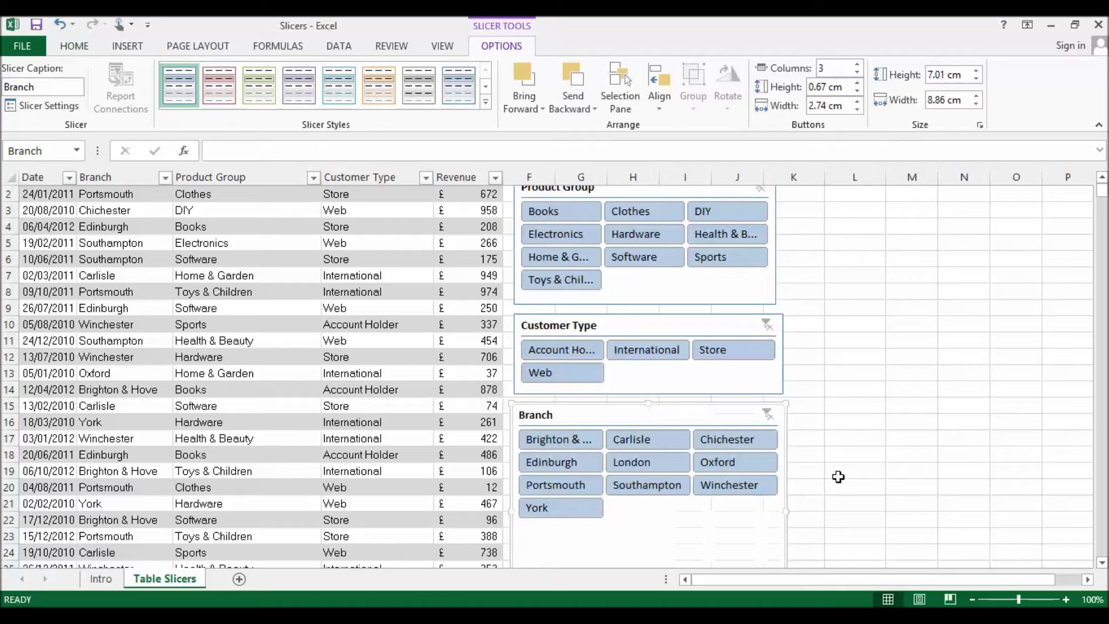
Step: Shorten the Branch slicer so it fits its buttons
left_click(864, 436)
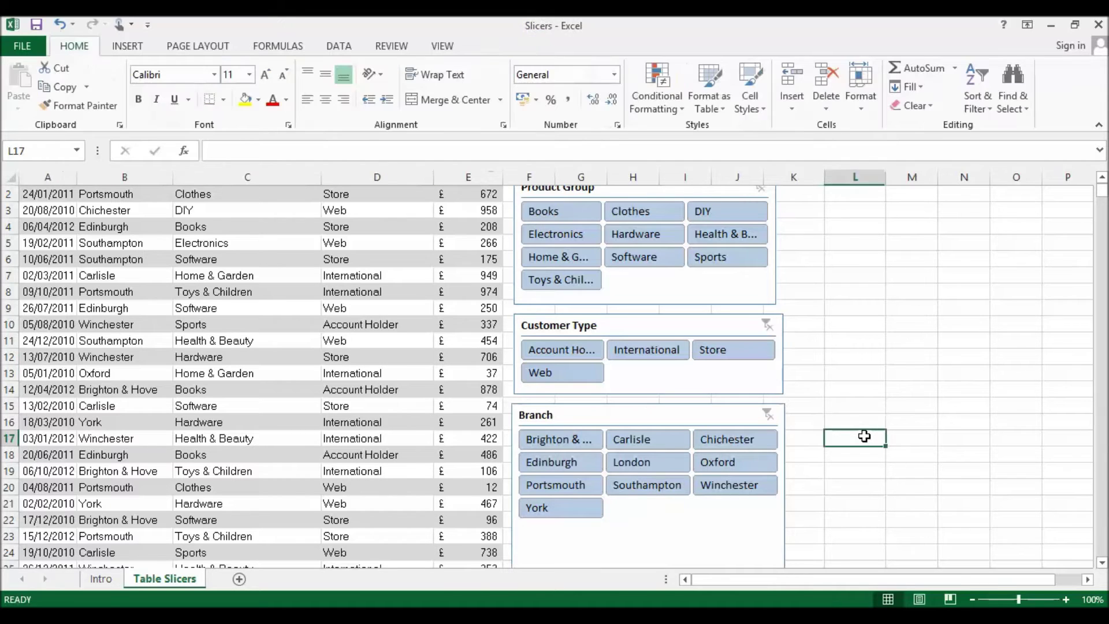
key("Down")
key("Down")
key("Down")
key("Down")
key("Down")
key("Down")
key("Down")
key("Down")
key("Down")
key("Down")
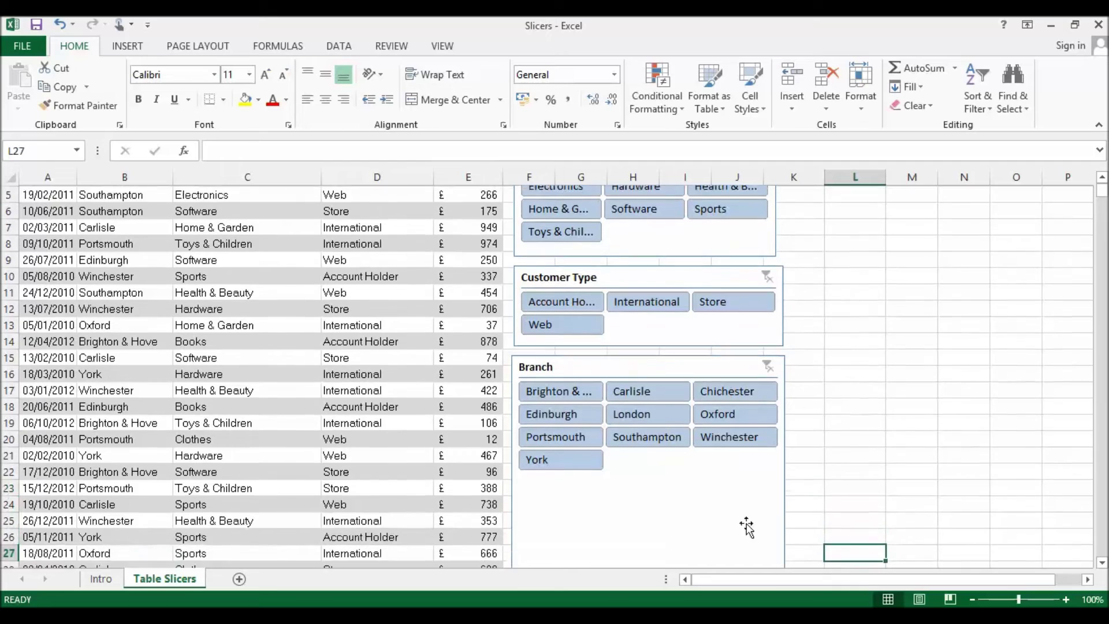
key("Down")
key("Down")
left_click(669, 536)
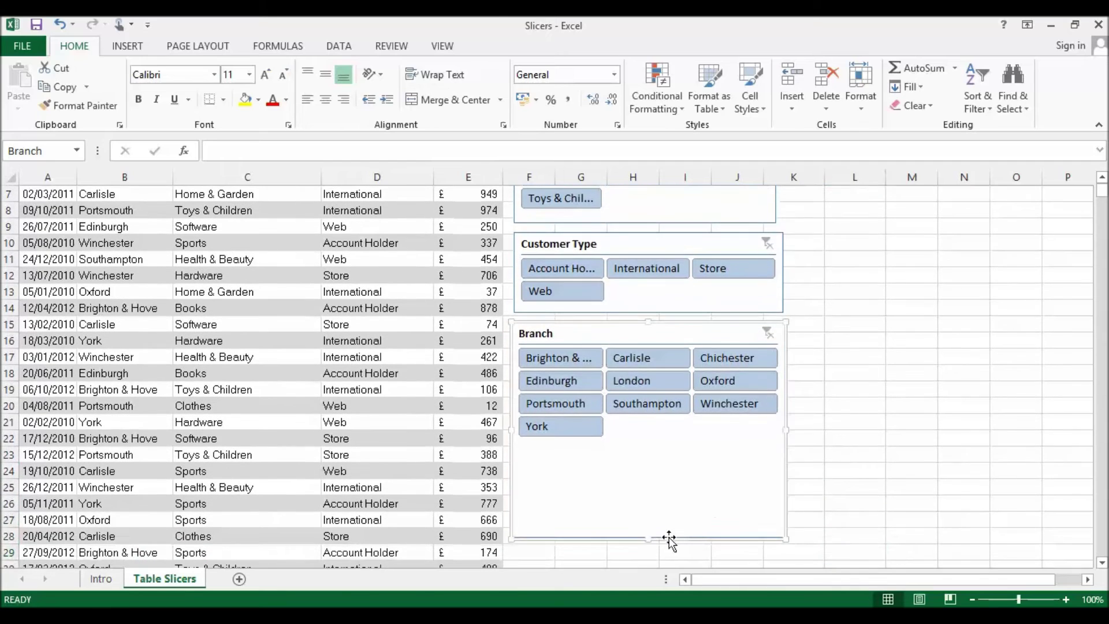
left_click_drag(649, 480, 649, 451)
left_click(1068, 378)
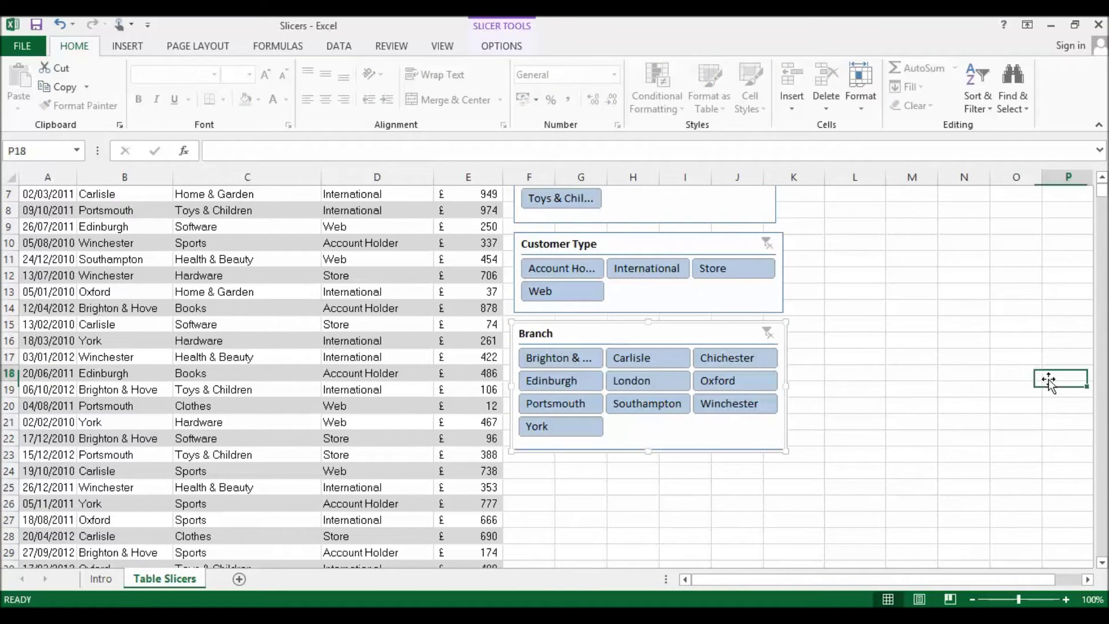
left_click(916, 322)
scroll(904, 315, "up", 2)
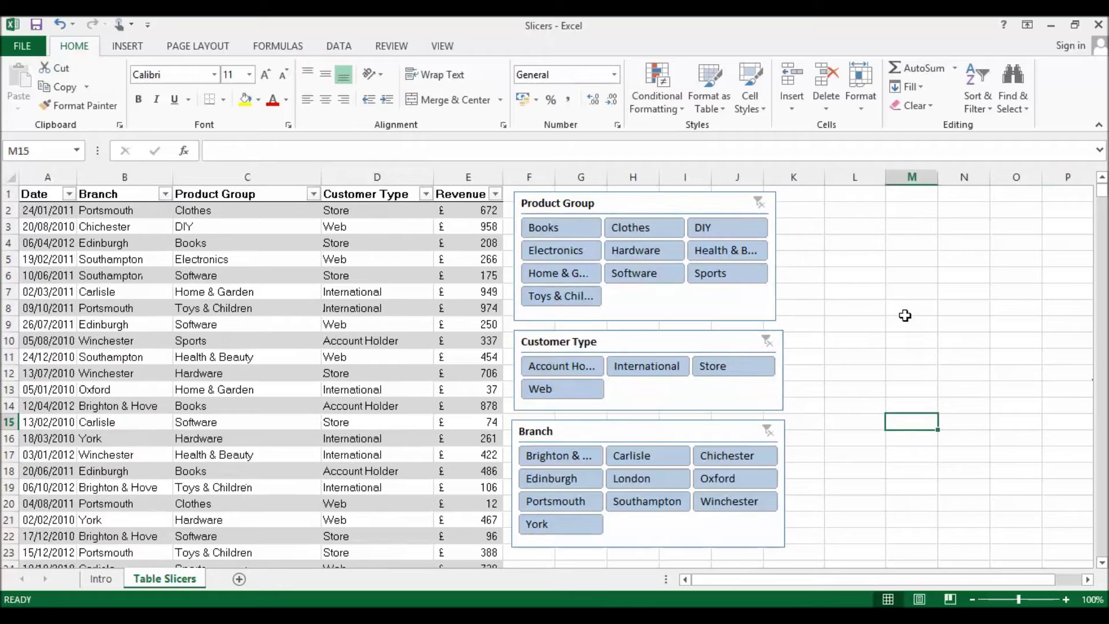
left_click(600, 204)
left_click(500, 47)
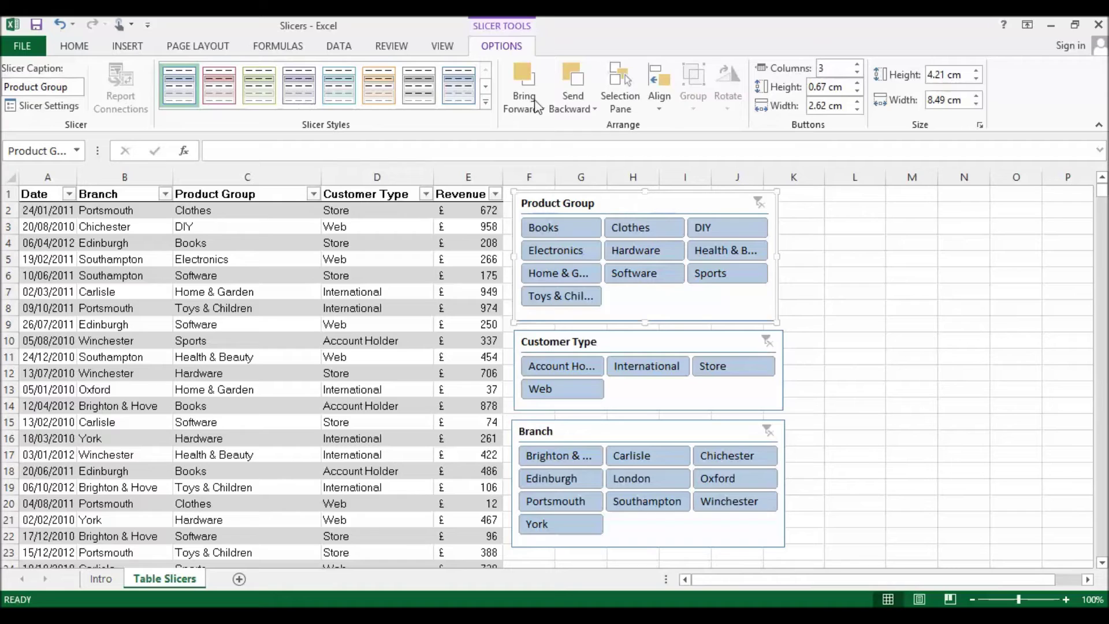
Step: Style Product Group red, Customer Type purple and Branch green, then filter Branch to Brighton & Hove
left_click(216, 99)
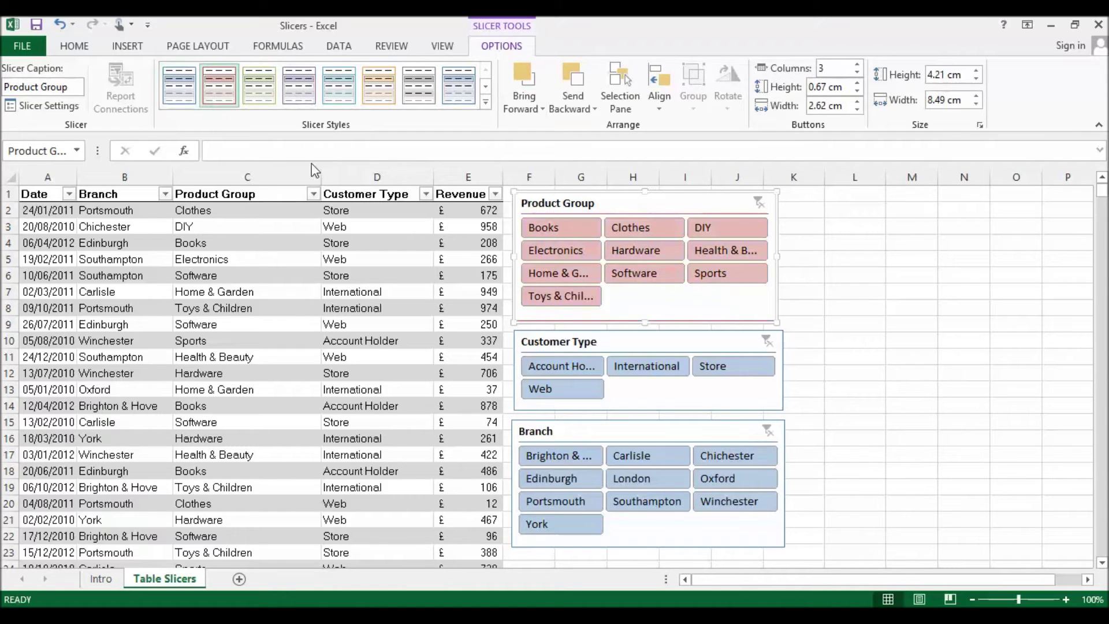
left_click(610, 348)
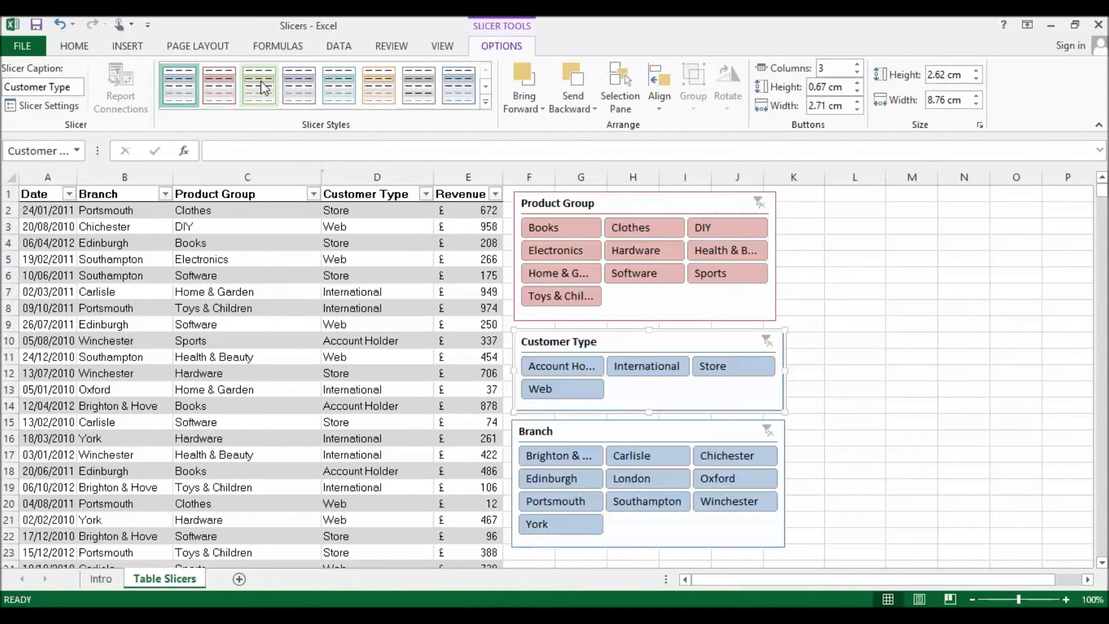
left_click(301, 95)
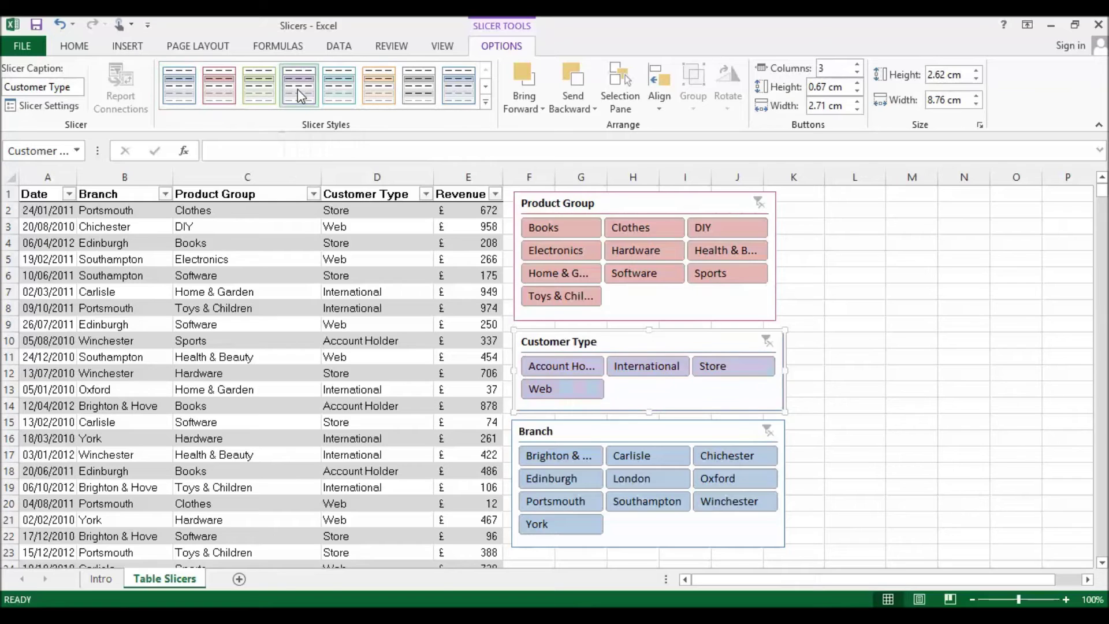
left_click(580, 430)
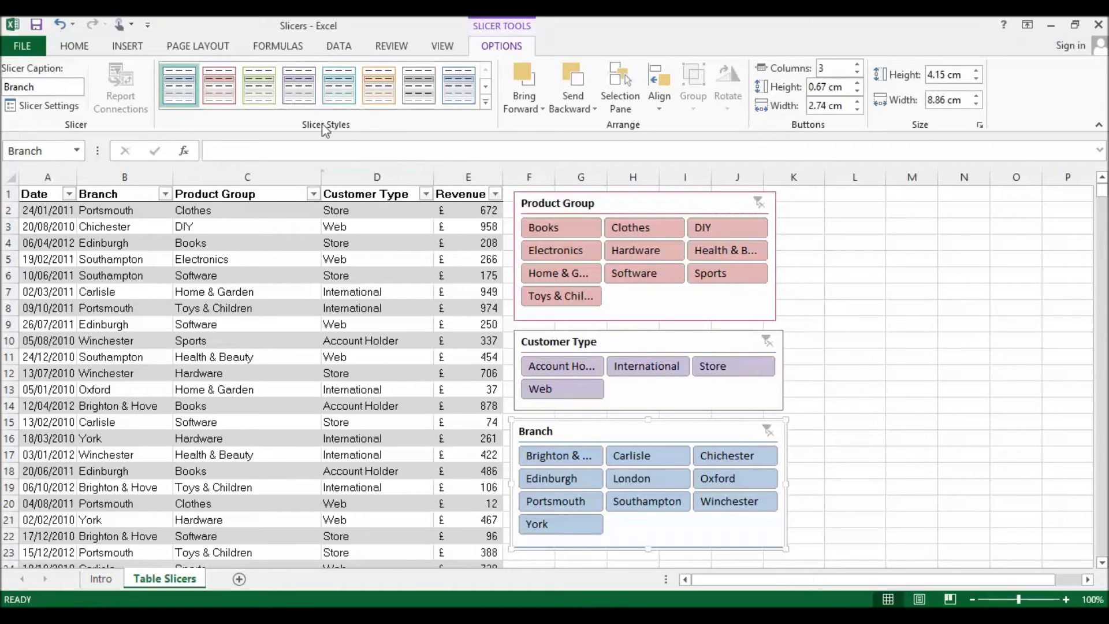
left_click(258, 91)
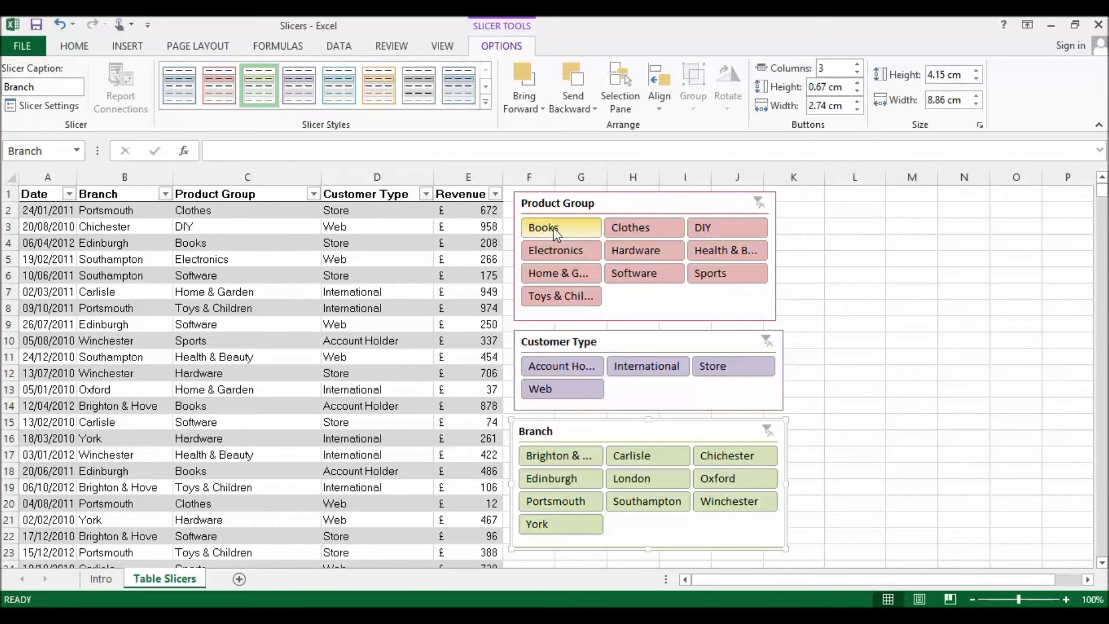
left_click(546, 456)
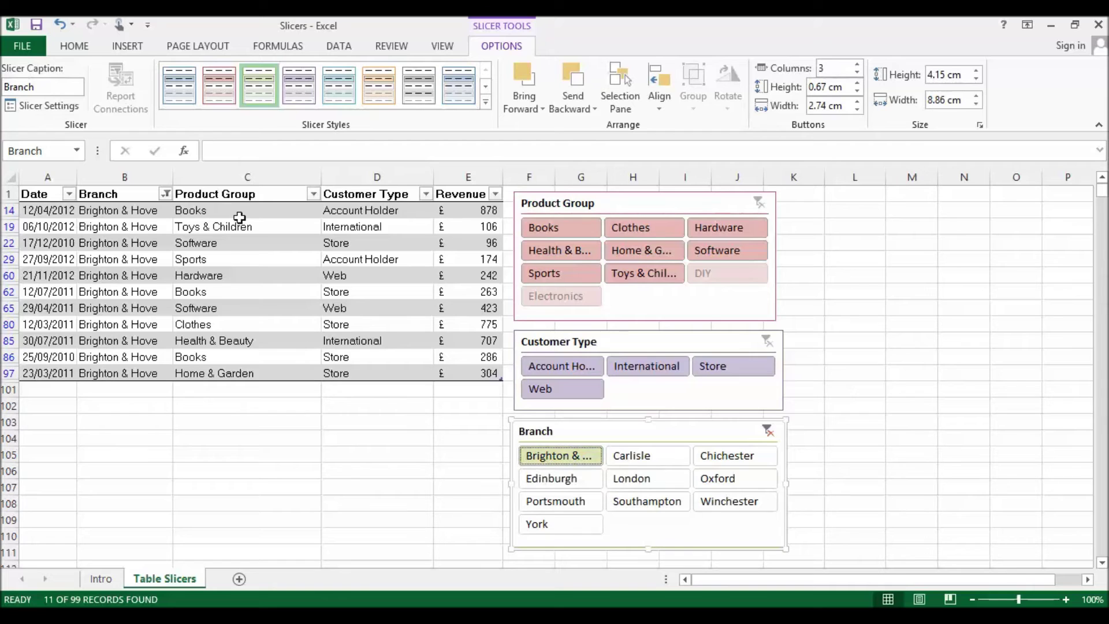
Step: Check the Branch column filter, then step the slicer through London, Oxford, Southampton to York
left_click(166, 194)
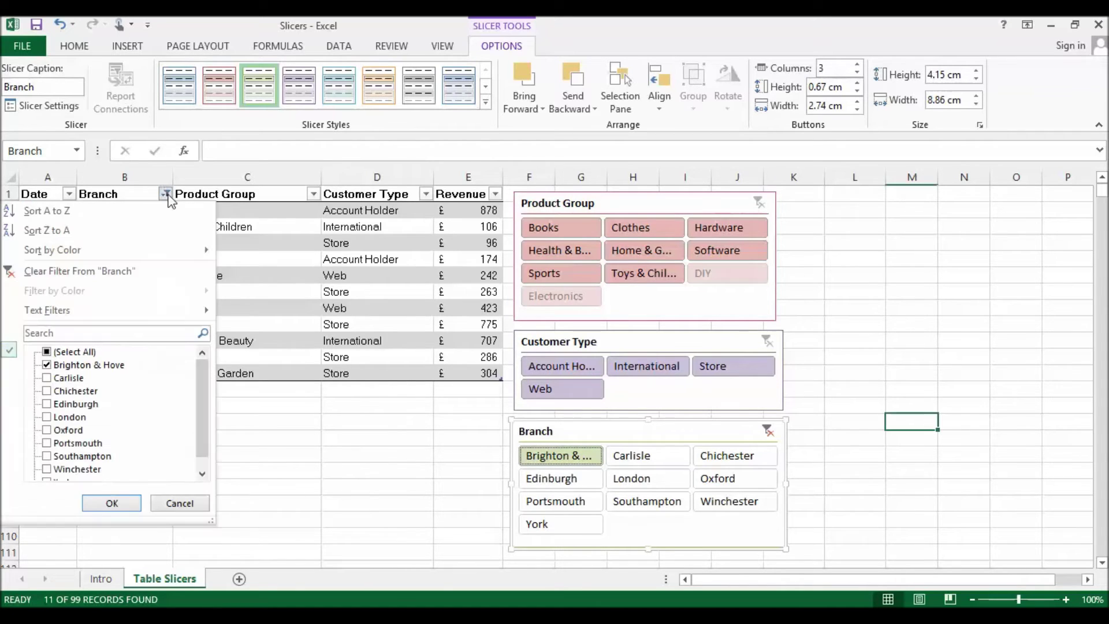
left_click(169, 503)
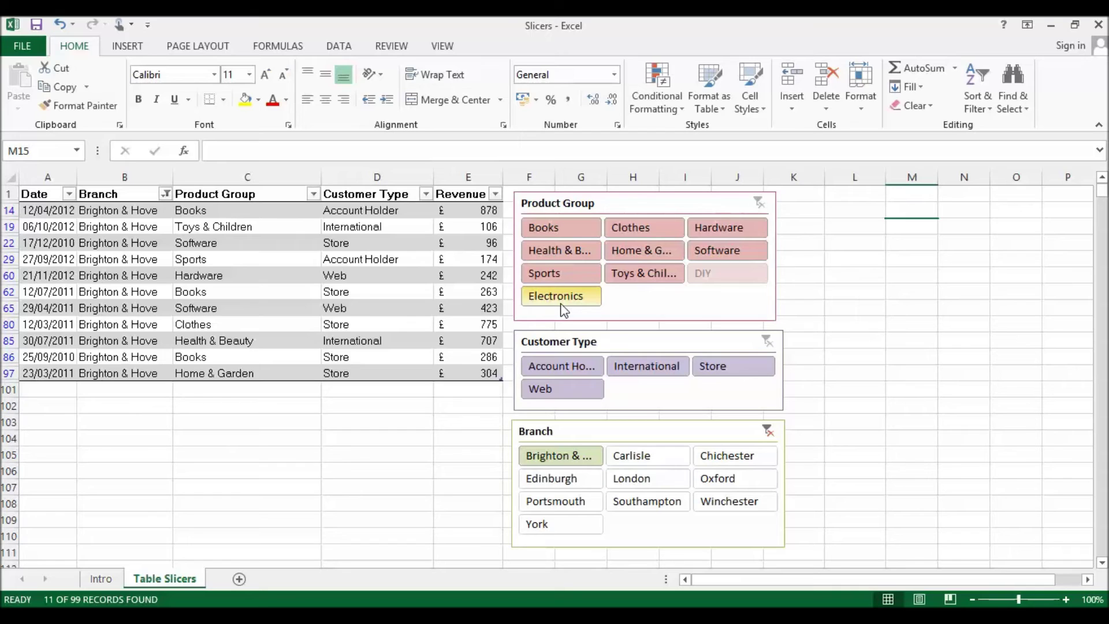
left_click(640, 481)
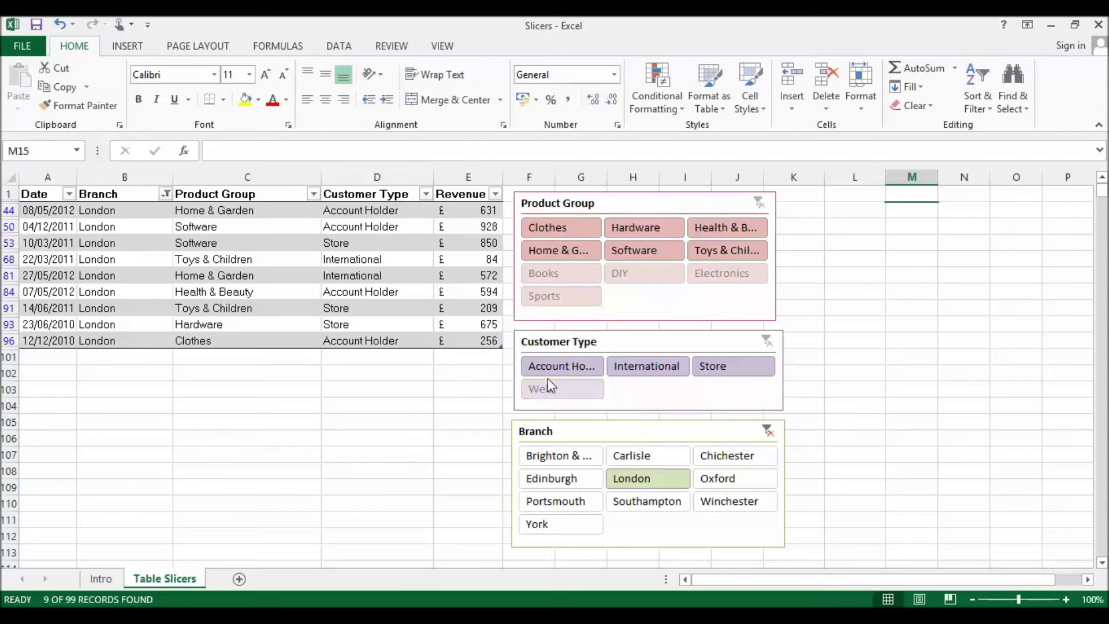
left_click(722, 480)
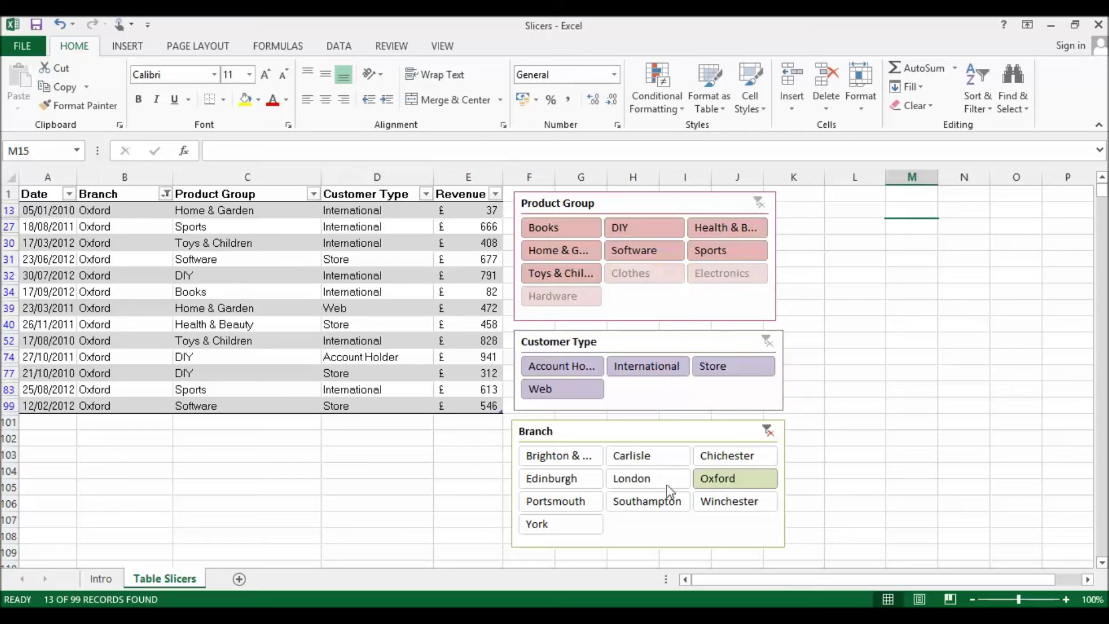
left_click(674, 507)
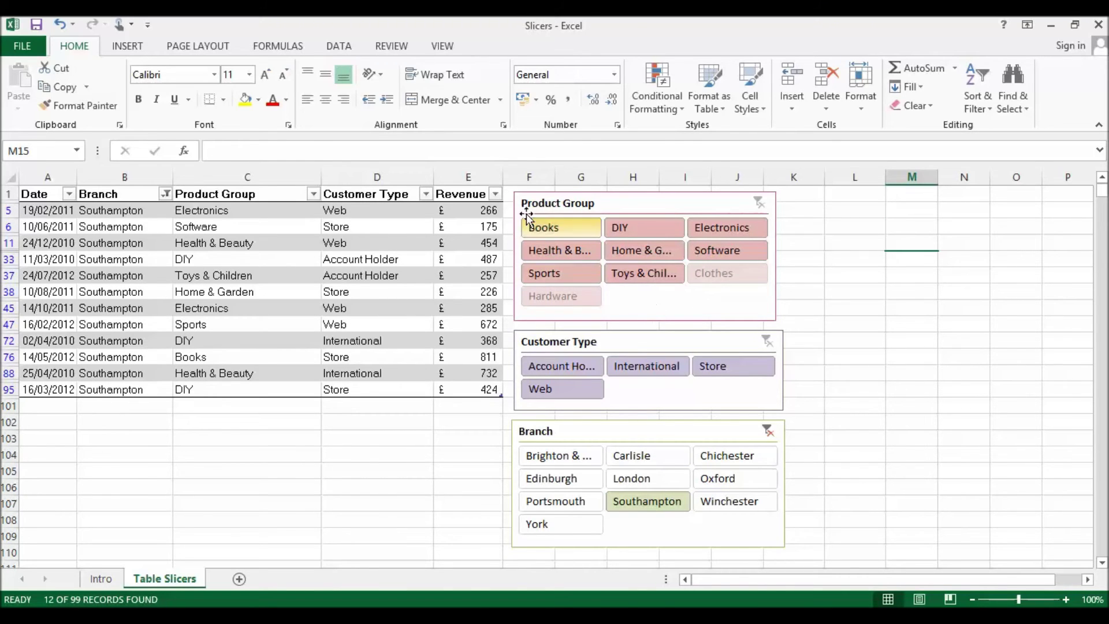
left_click(583, 524)
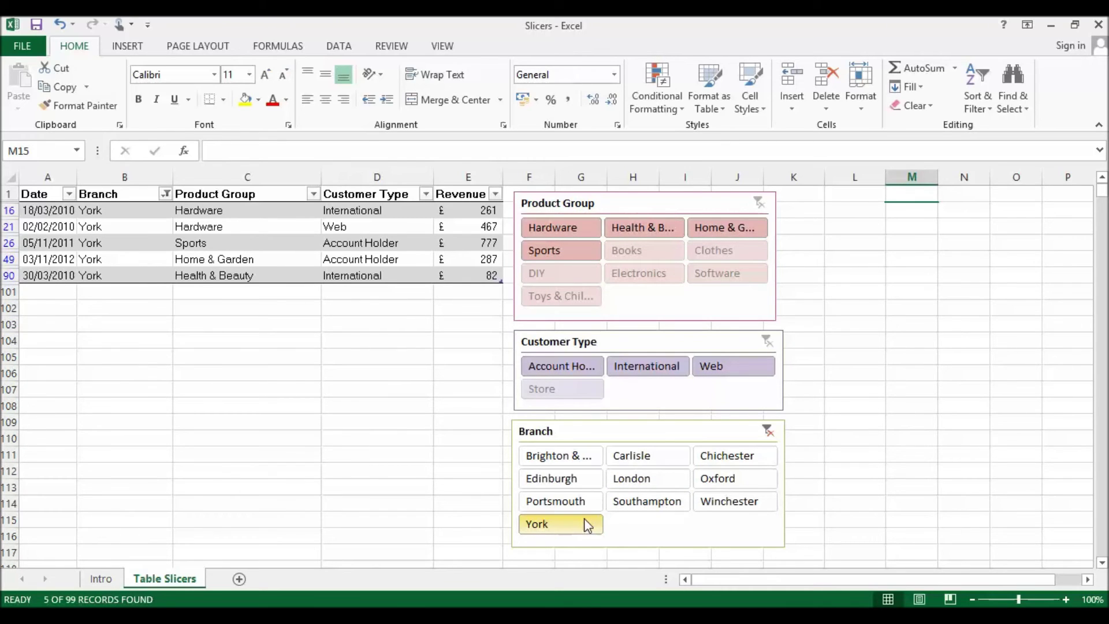
Step: Select Brighton & Hove plus Carlisle and Chichester in the Branch slicer for 31 of 99 records
left_click(560, 457)
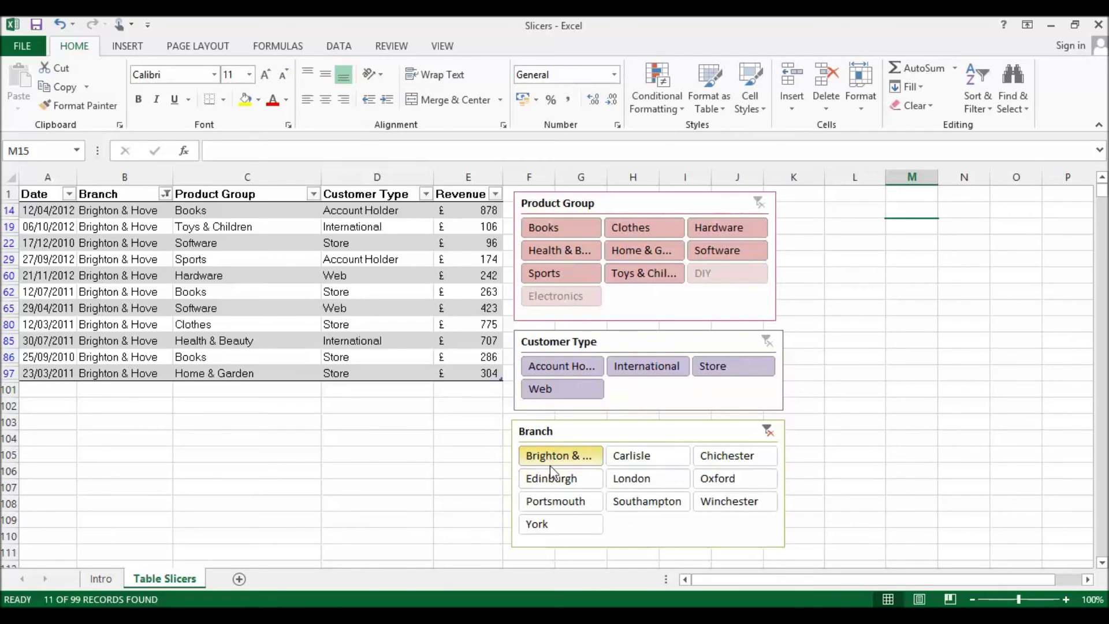
left_click(556, 502, "ctrl")
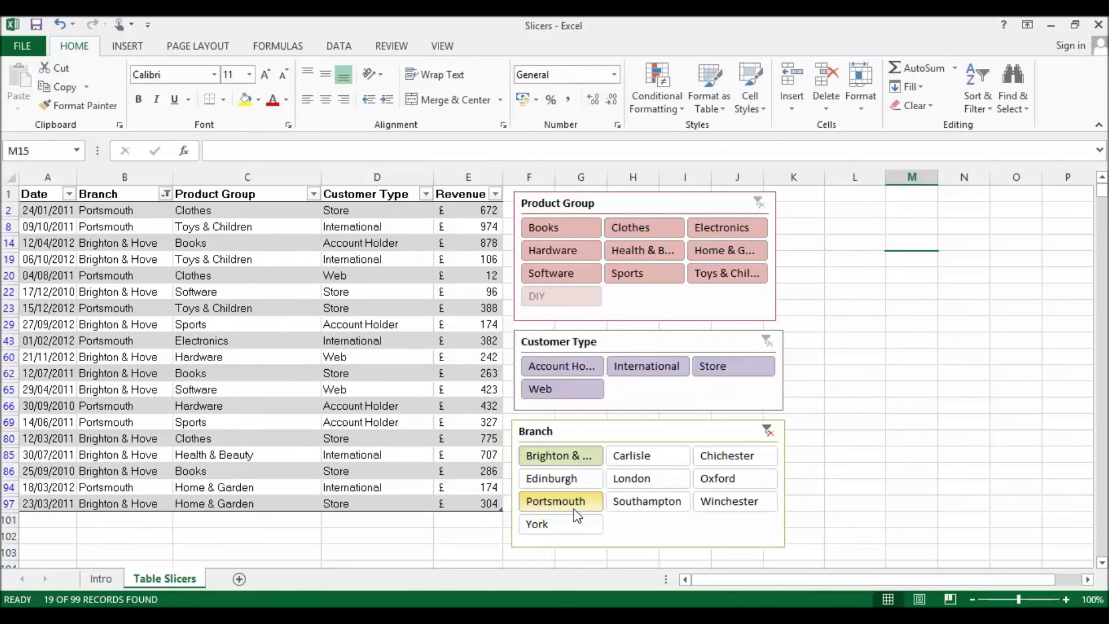
left_click(653, 459)
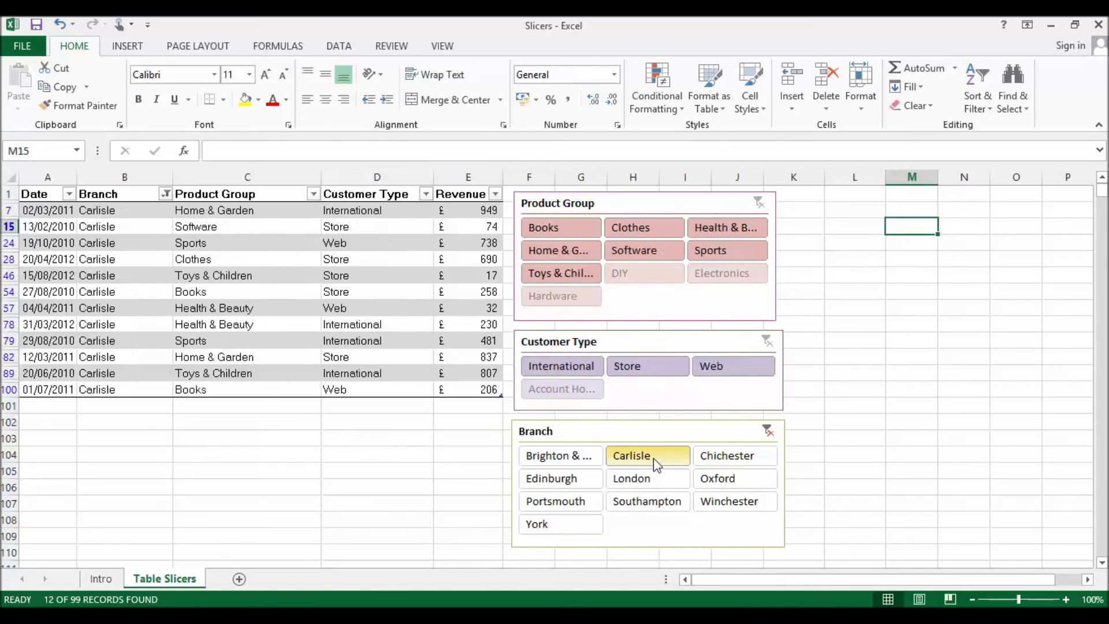
left_click(556, 456)
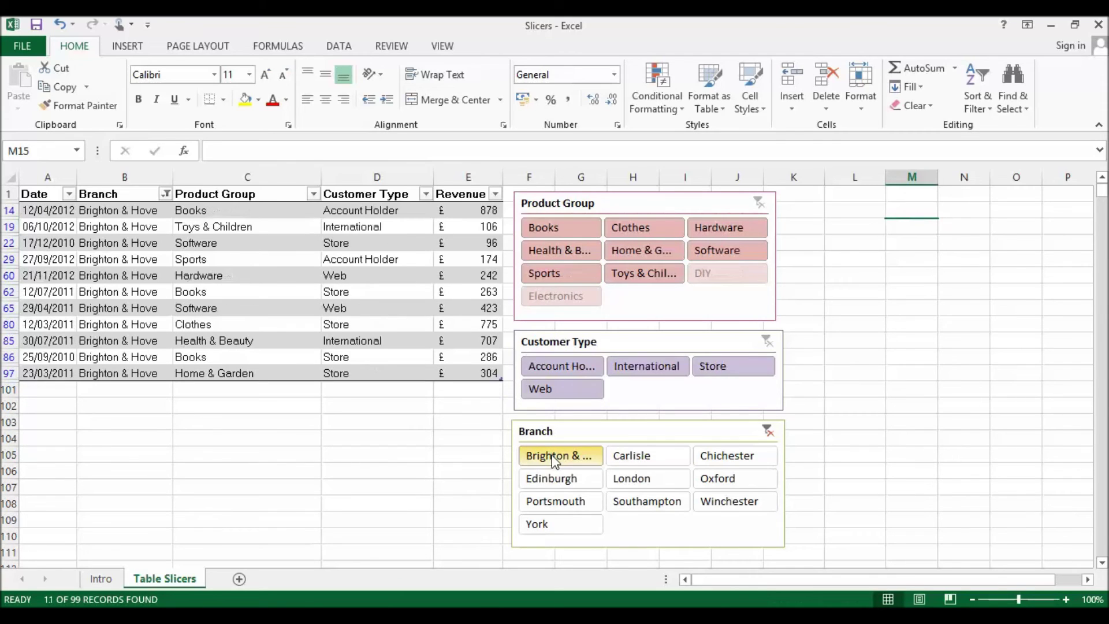
left_click(737, 456, "ctrl")
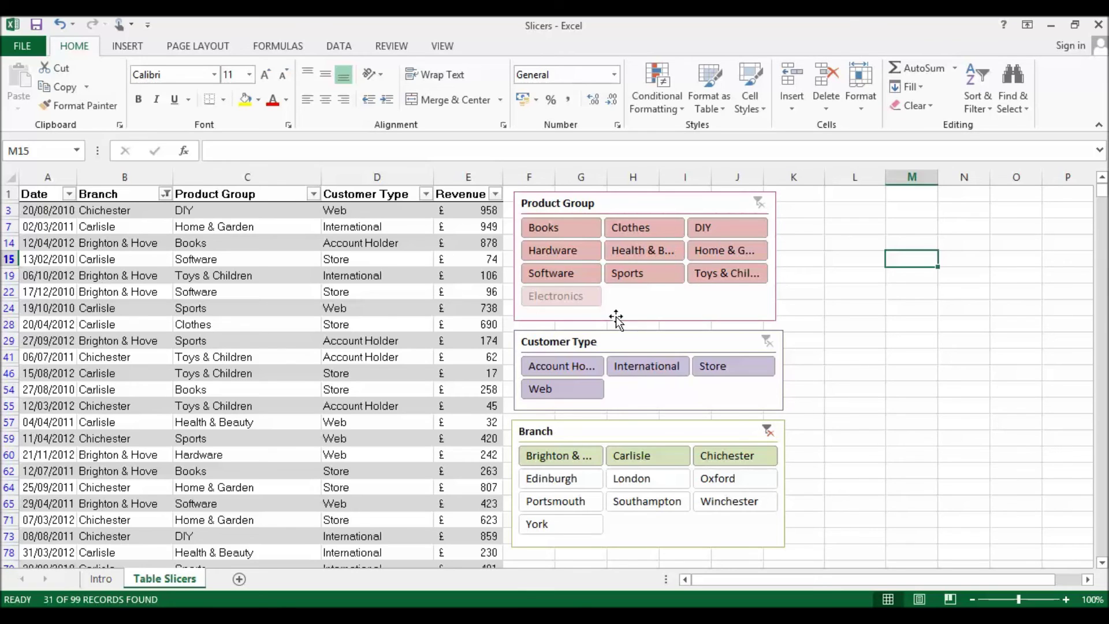
Step: Filter to Edinburgh, Store customers and Books, then clear the Product Group filter
left_click(578, 481)
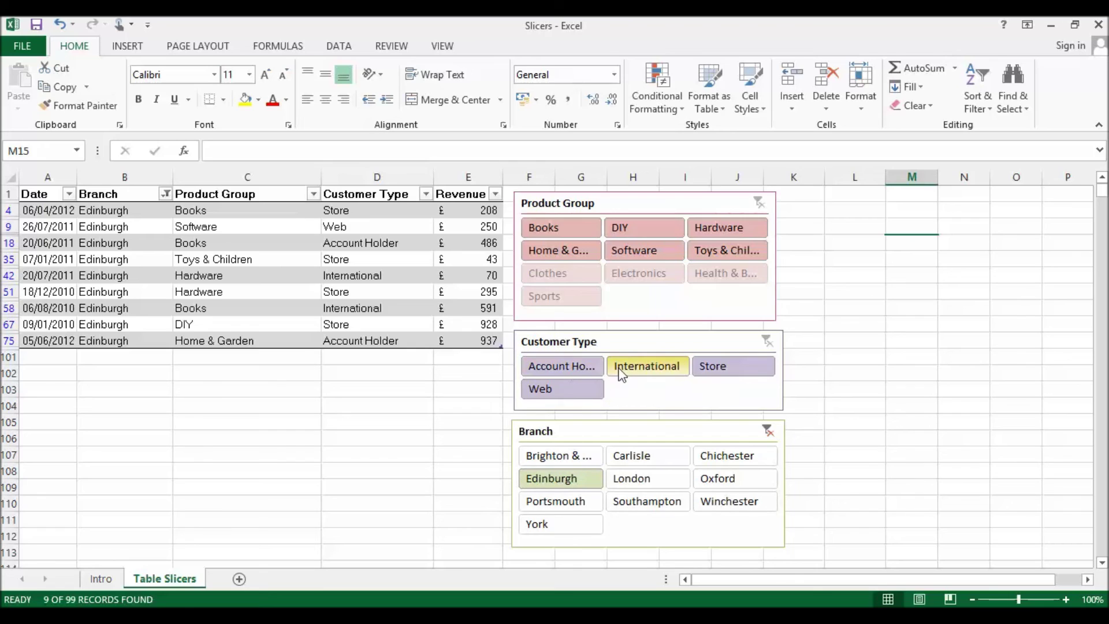
left_click(706, 369)
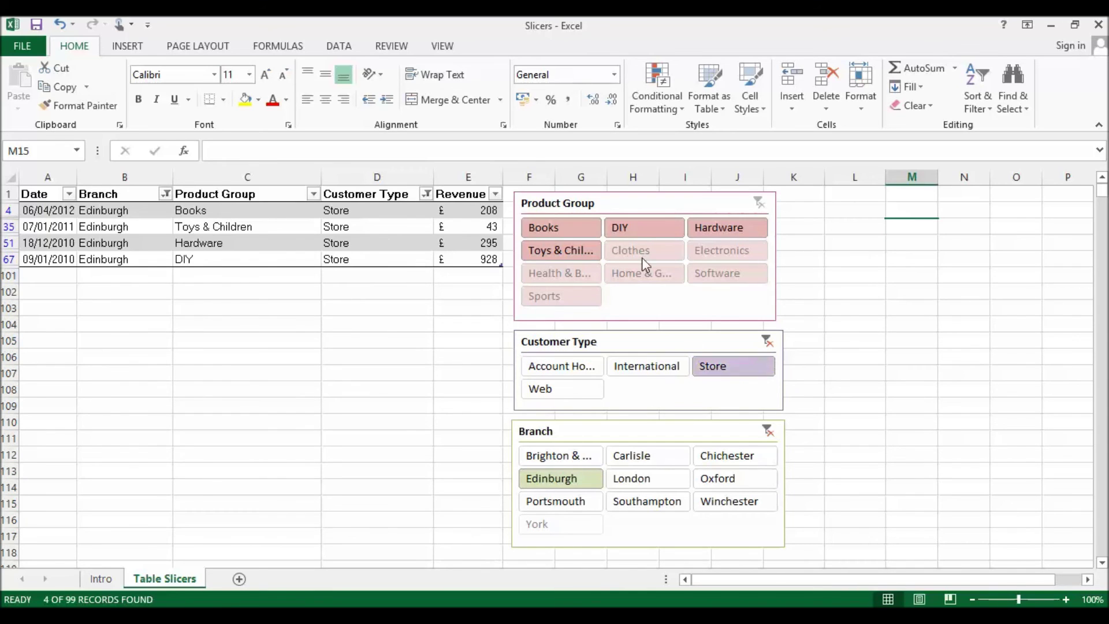
left_click(558, 229)
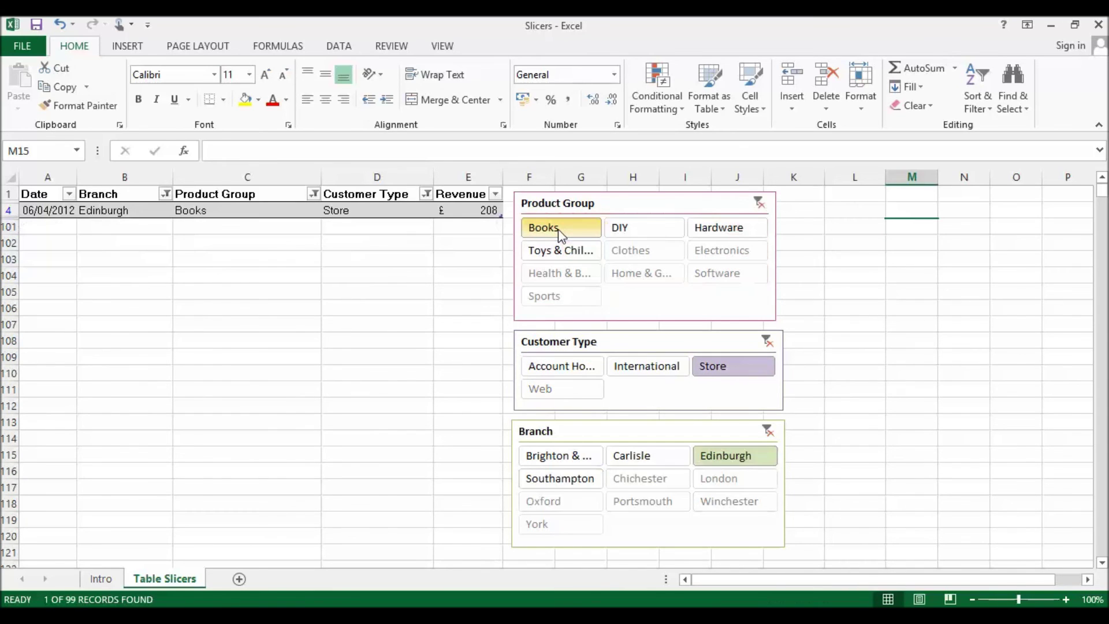
left_click(761, 205)
Step: Clear the Customer Type and Branch slicer filters to show all 99 records
left_click(770, 343)
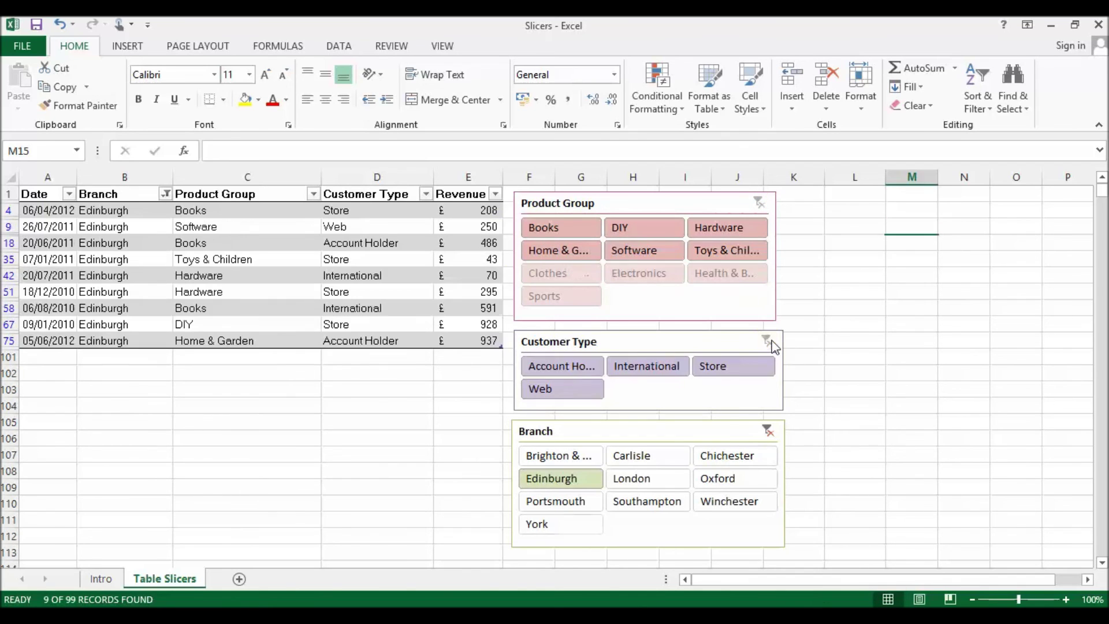
left_click(767, 430)
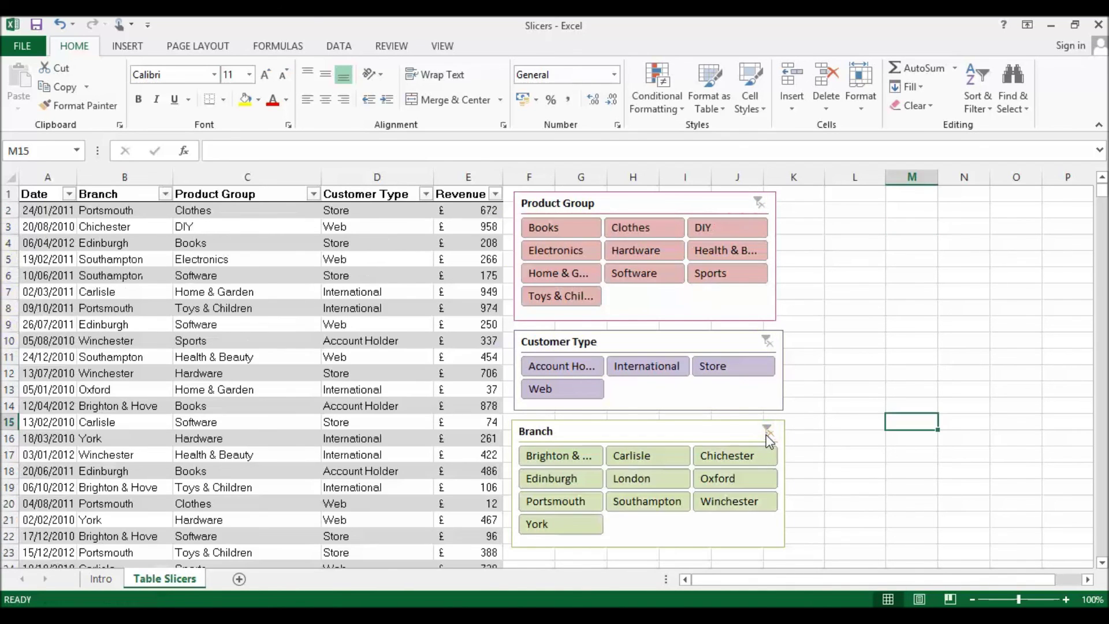